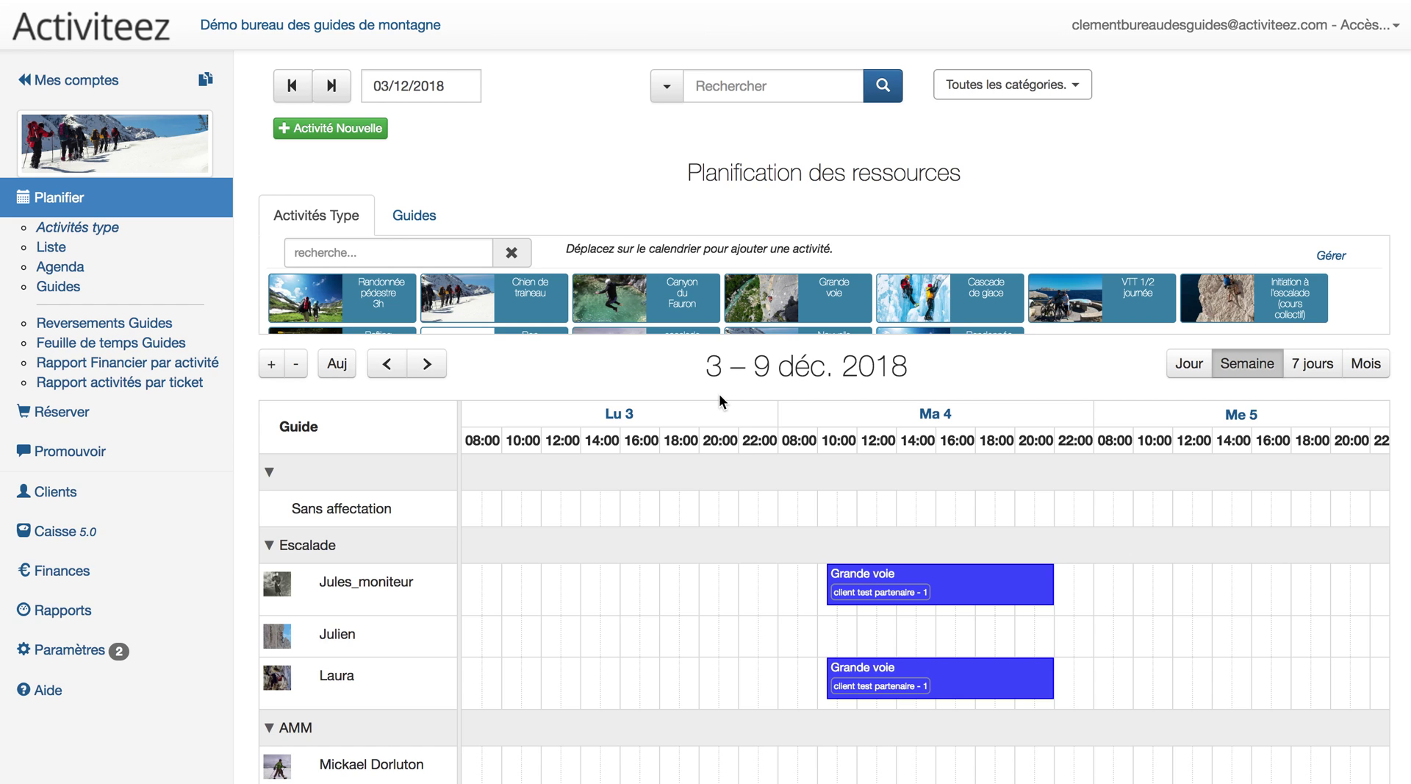
Step: Open the 4 December Grande voie activity for editing and review its guide payout (Reversement Guides) settings
{"action": "left_click", "coordinate": [996, 594]}
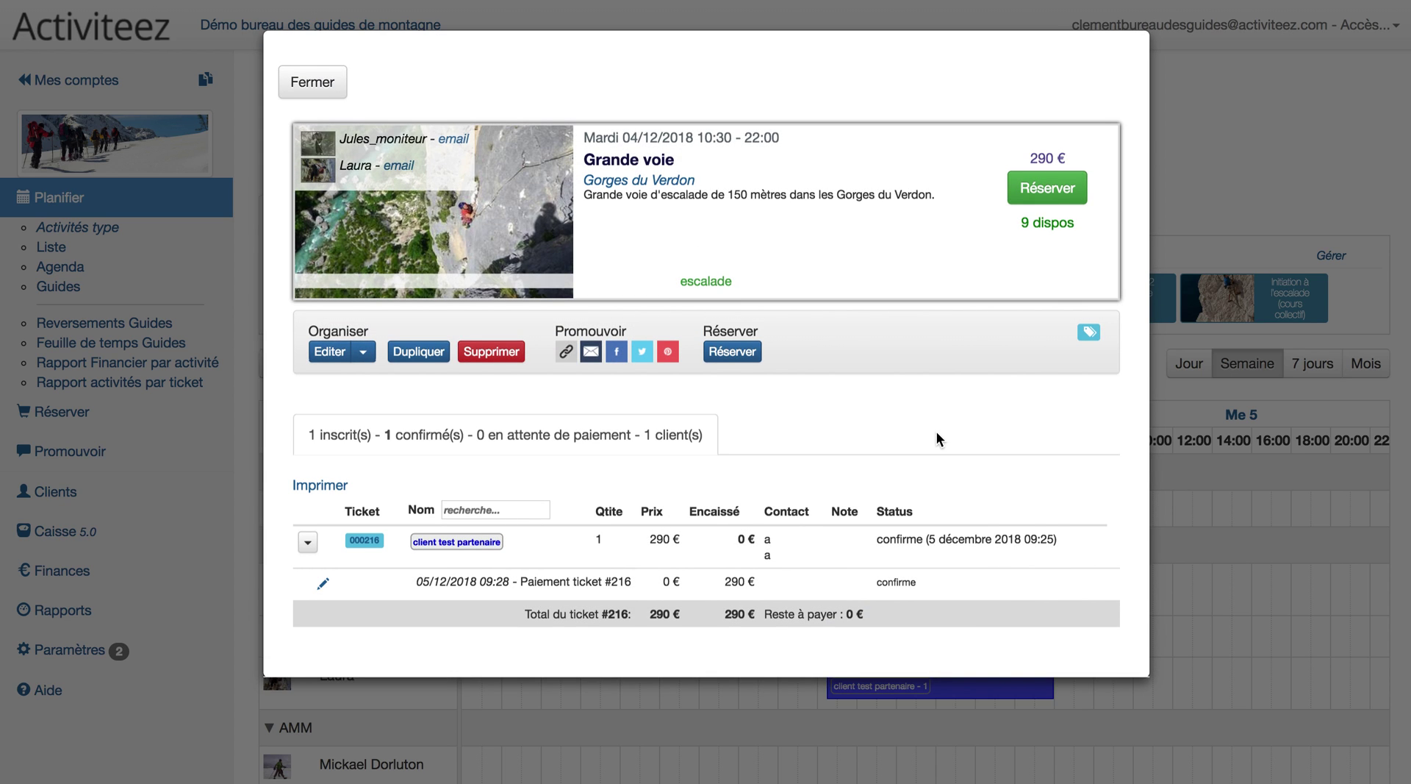
{"action": "left_click", "coordinate": [329, 352]}
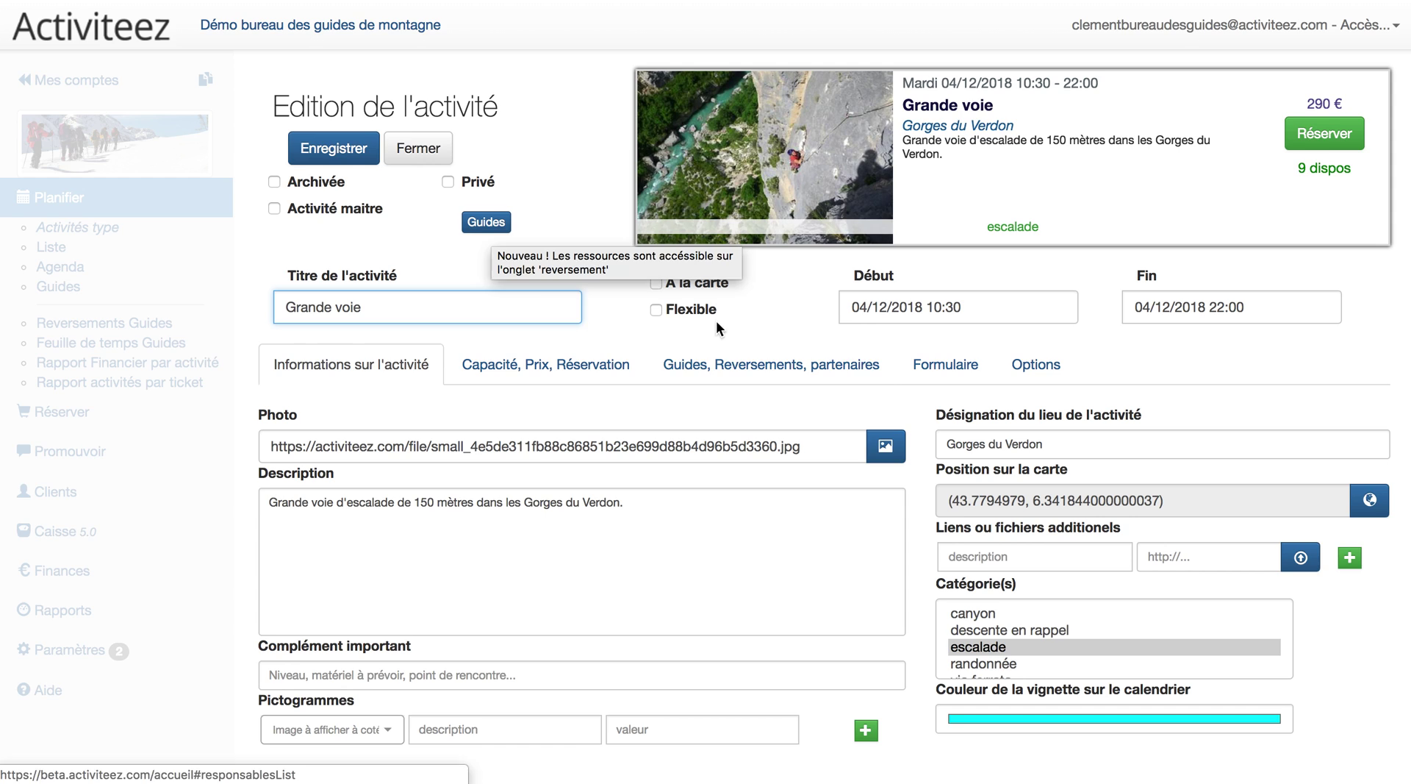
{"action": "left_click", "coordinate": [751, 365]}
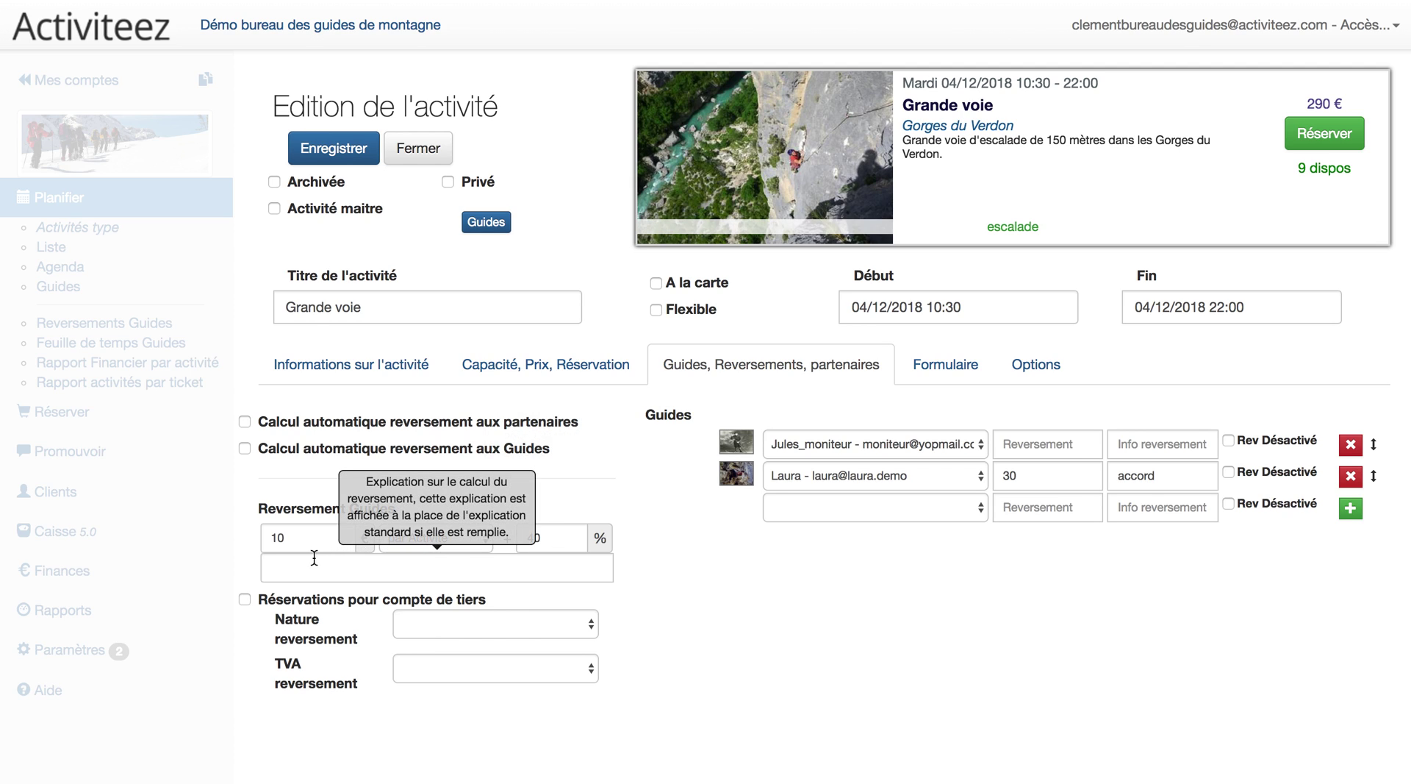
{"action": "mouse_move", "coordinate": [305, 537]}
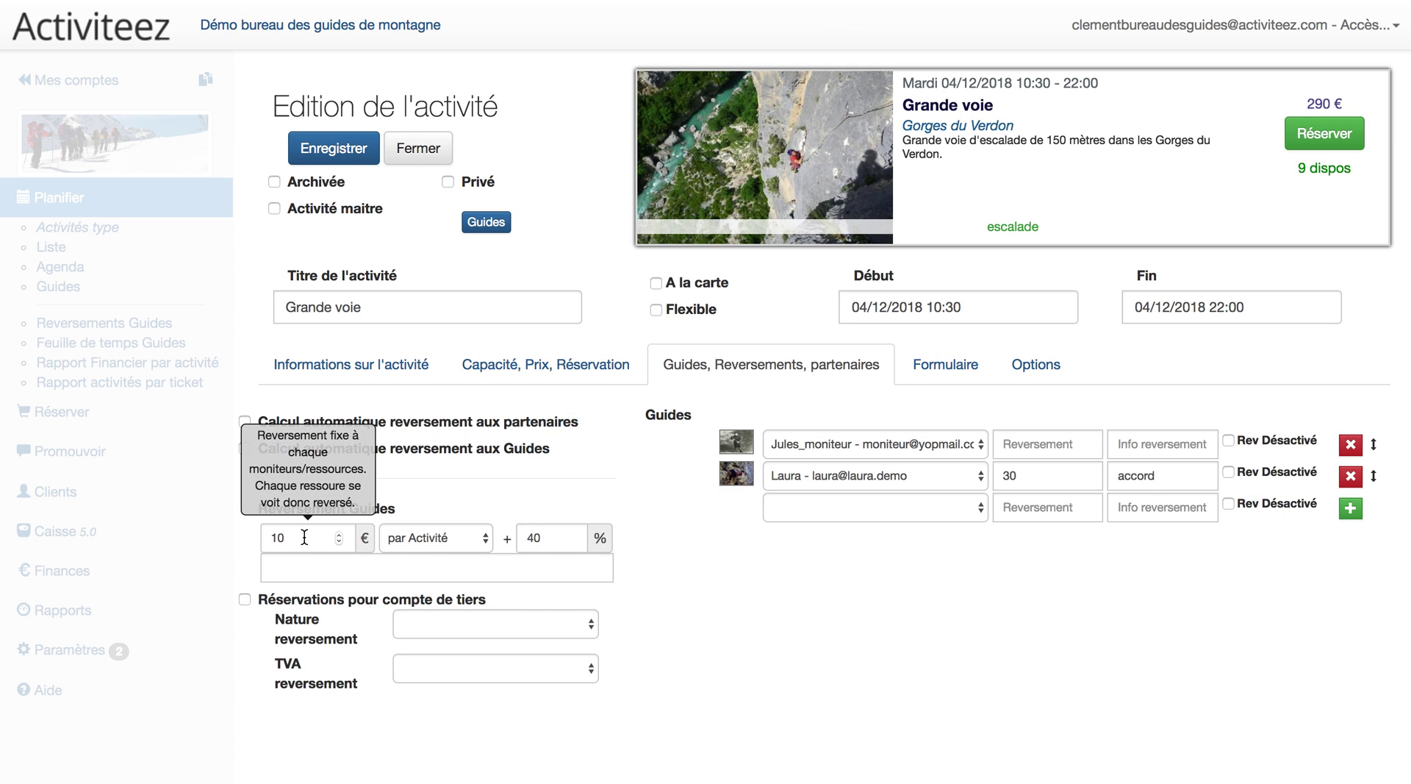
{"action": "left_click", "coordinate": [460, 538]}
{"action": "left_click", "coordinate": [460, 538]}
{"action": "mouse_move", "coordinate": [538, 526]}
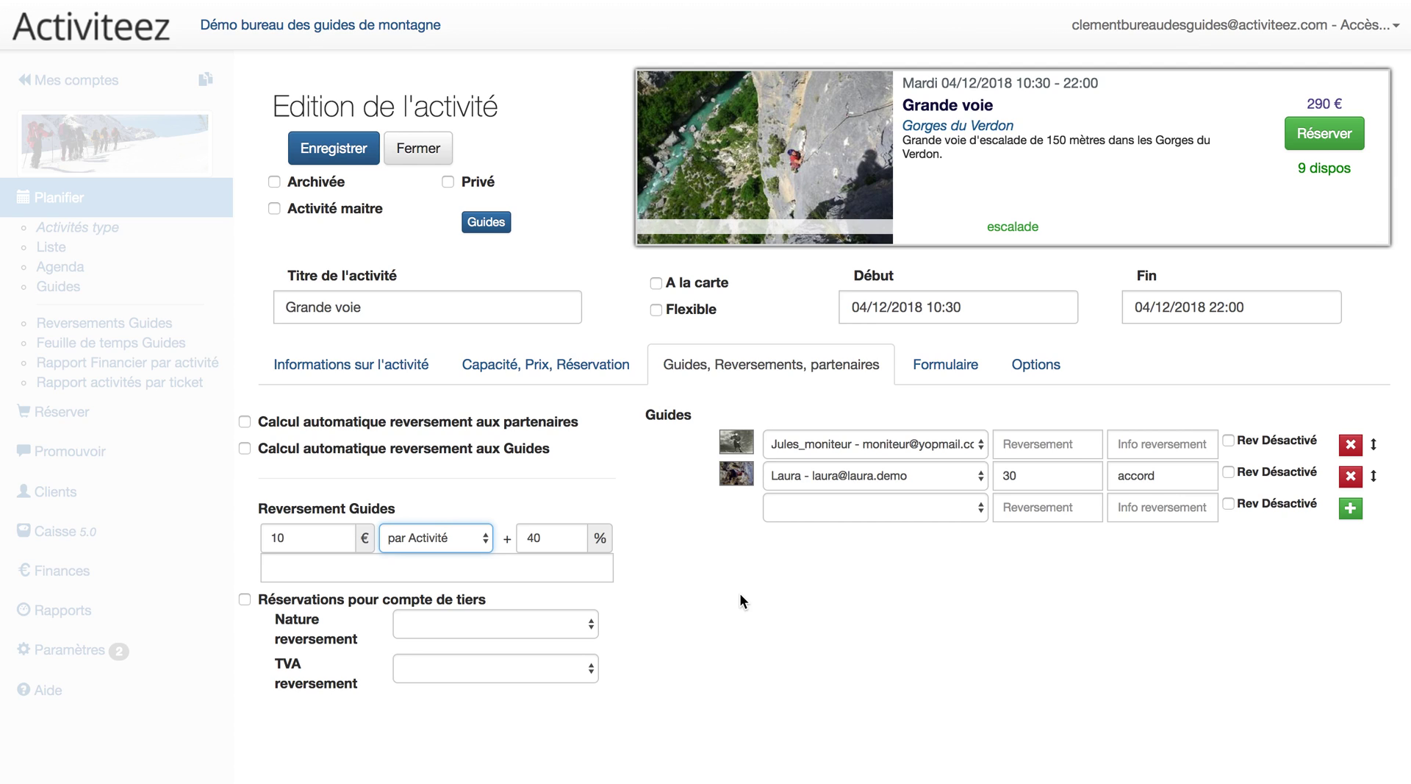
Step: Set the activity's payout nature to Sous traitance, leave the payout TVA empty, and save the activity
{"action": "left_click", "coordinate": [551, 629]}
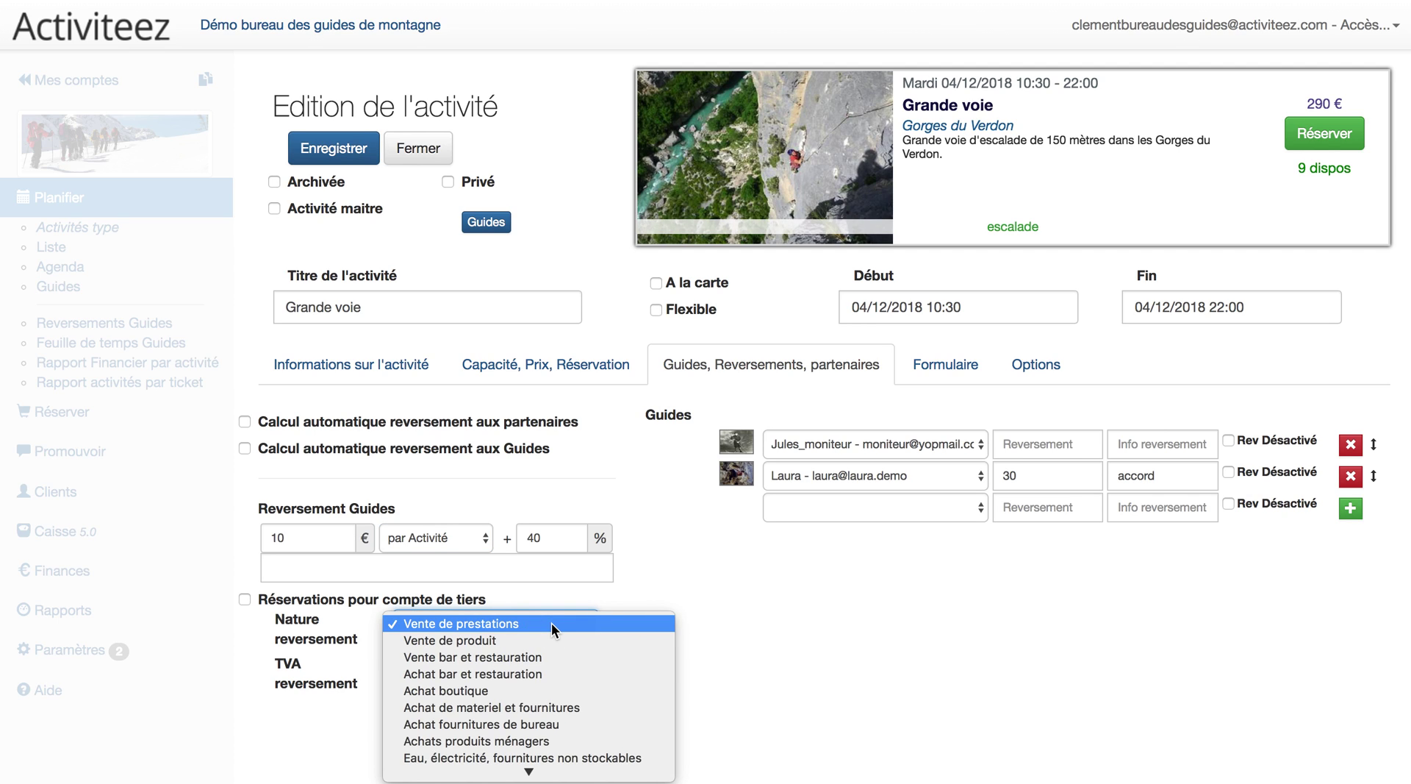
{"action": "mouse_move", "coordinate": [565, 771]}
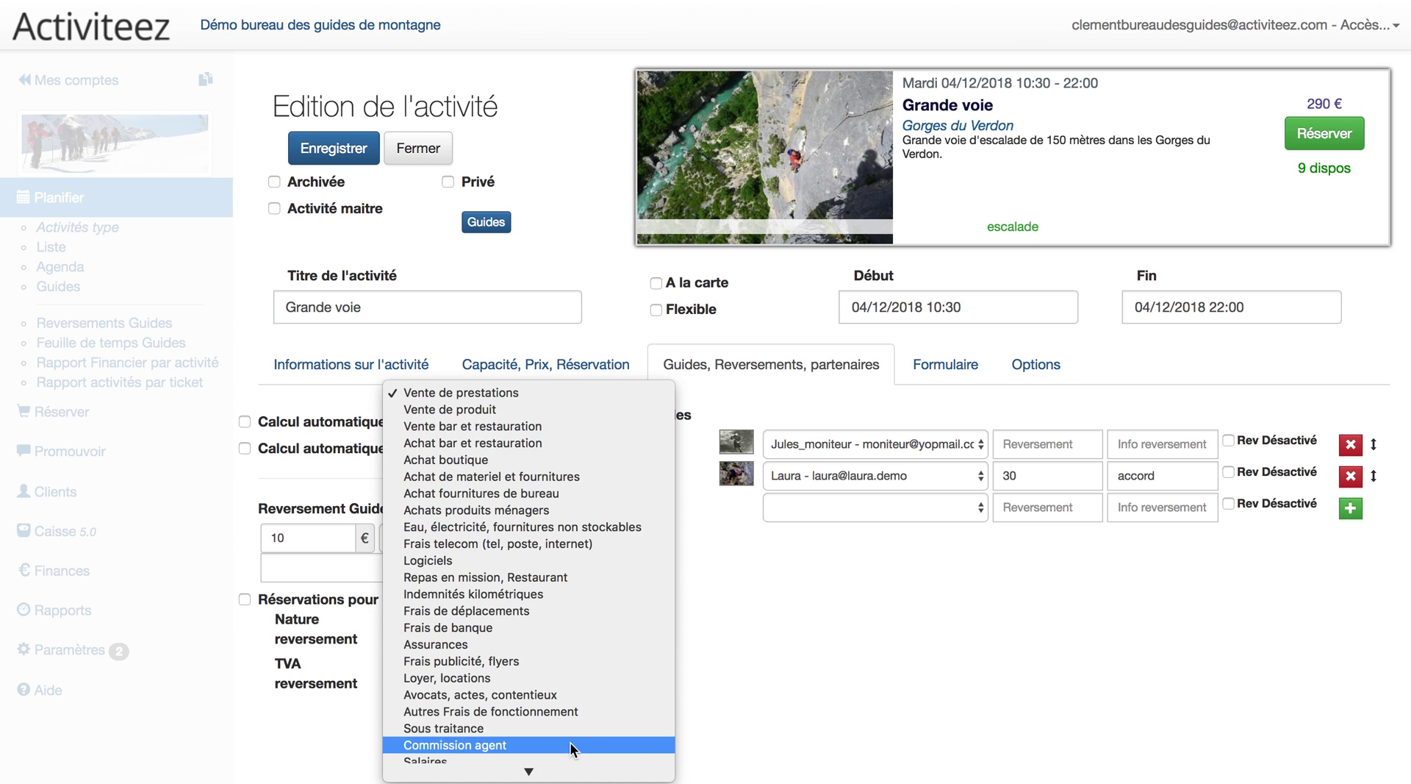
{"action": "left_click", "coordinate": [572, 728]}
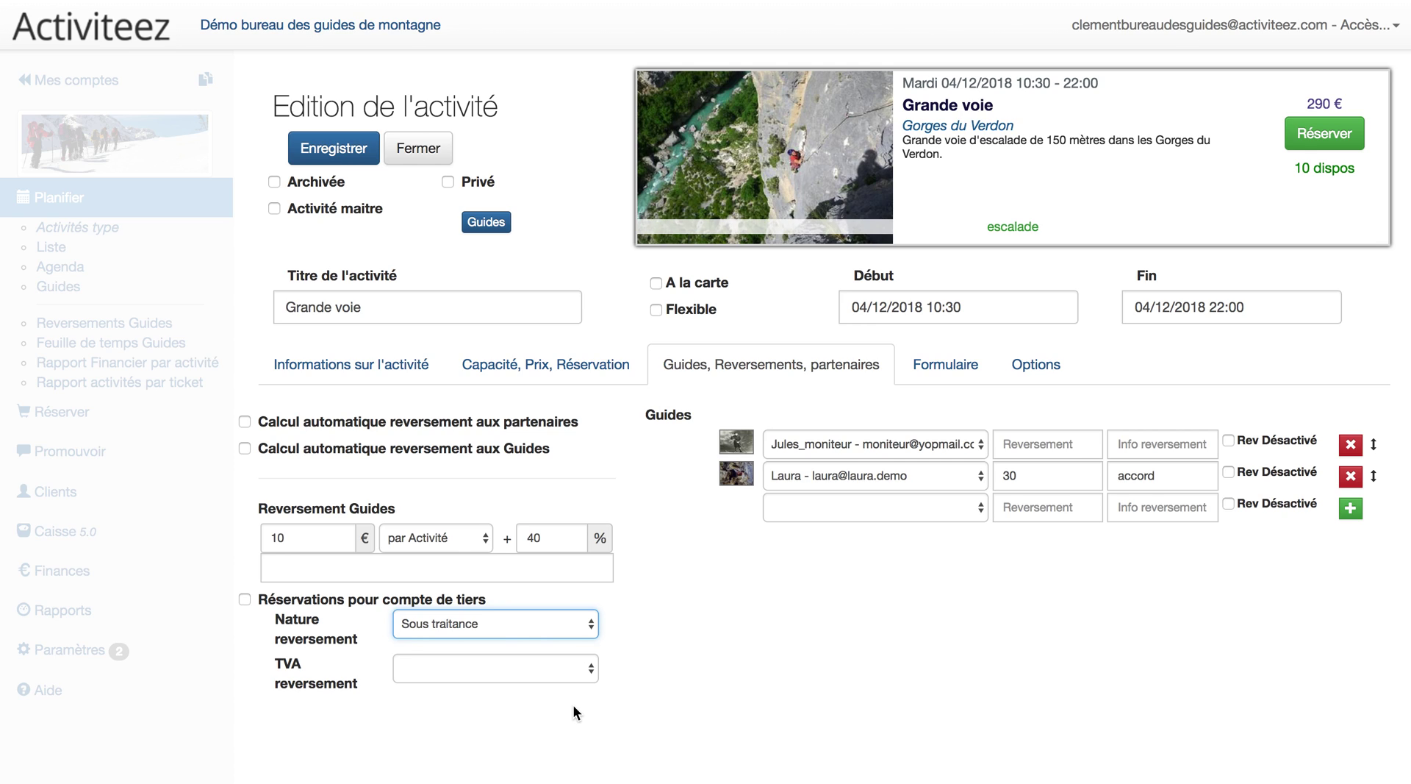
{"action": "left_click", "coordinate": [541, 675]}
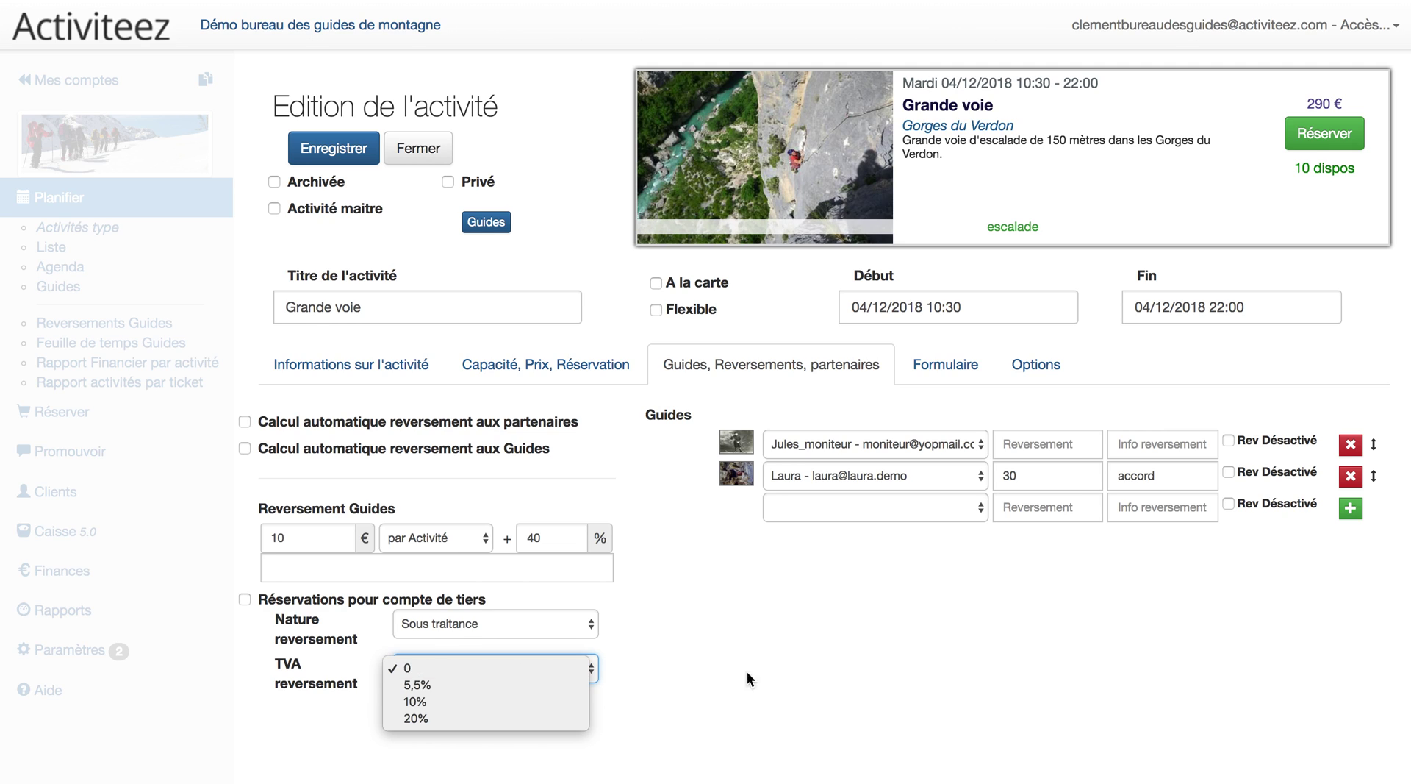
{"action": "left_click", "coordinate": [779, 670]}
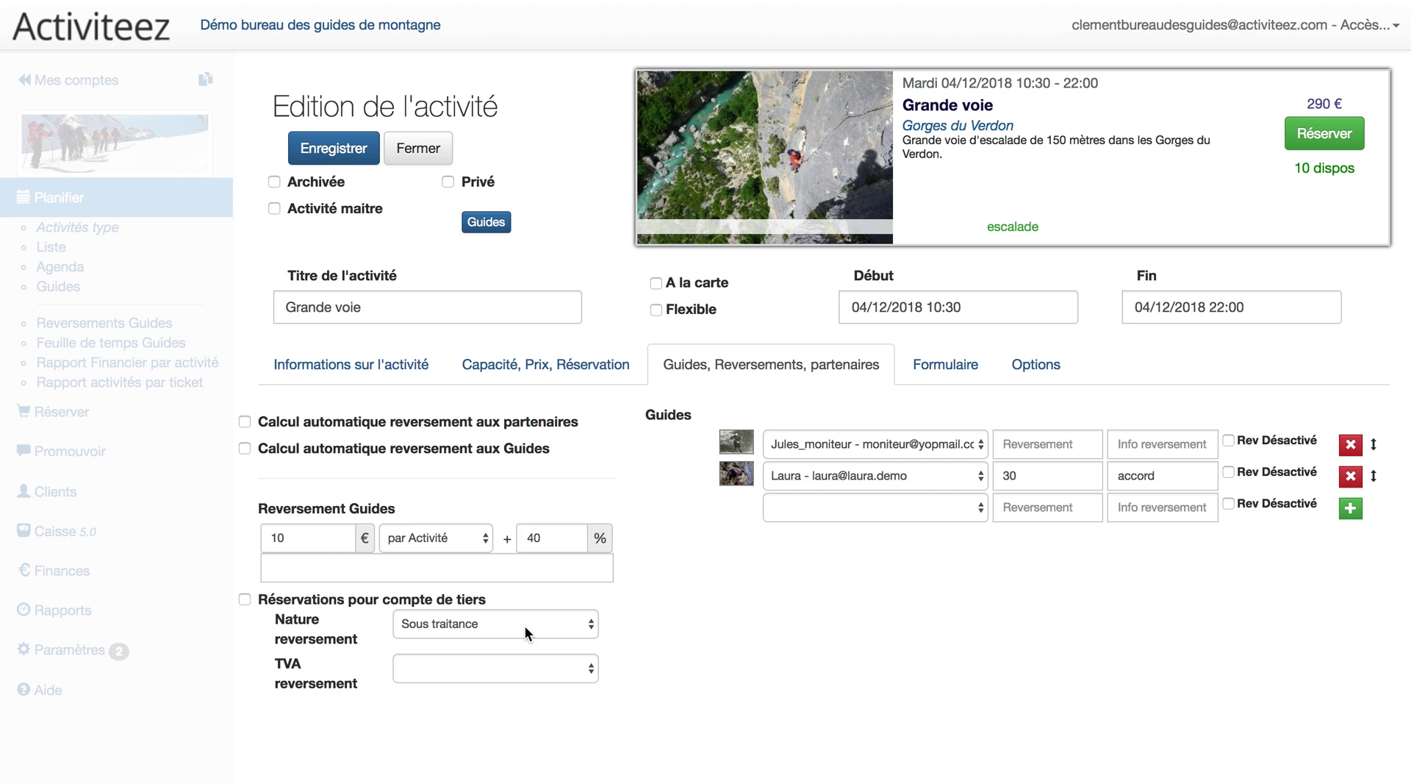
{"action": "left_click", "coordinate": [350, 153]}
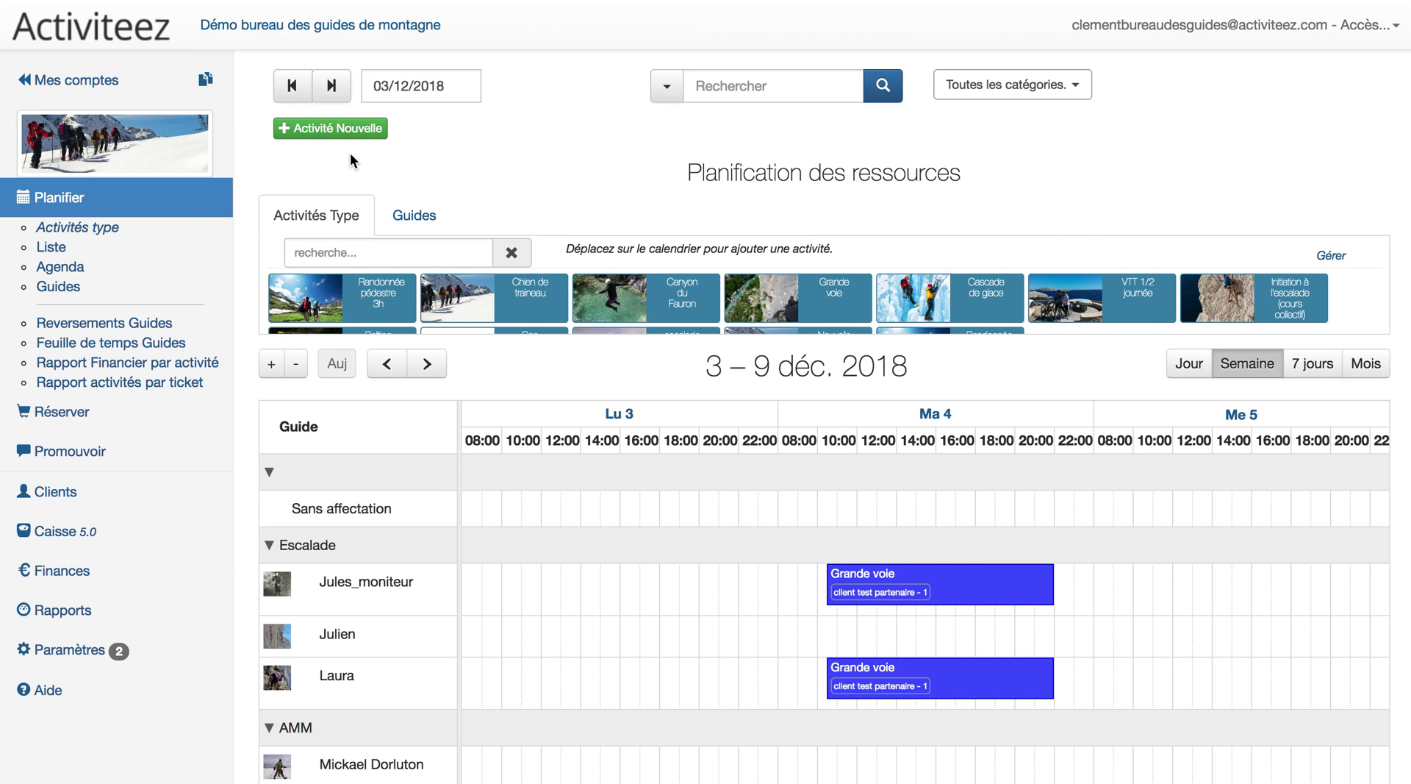
Step: Activate the commissions for 01/12/2018 to 31/12/2018 in the guide payouts report and expand both guides' Grande voie details
{"action": "left_click", "coordinate": [134, 330]}
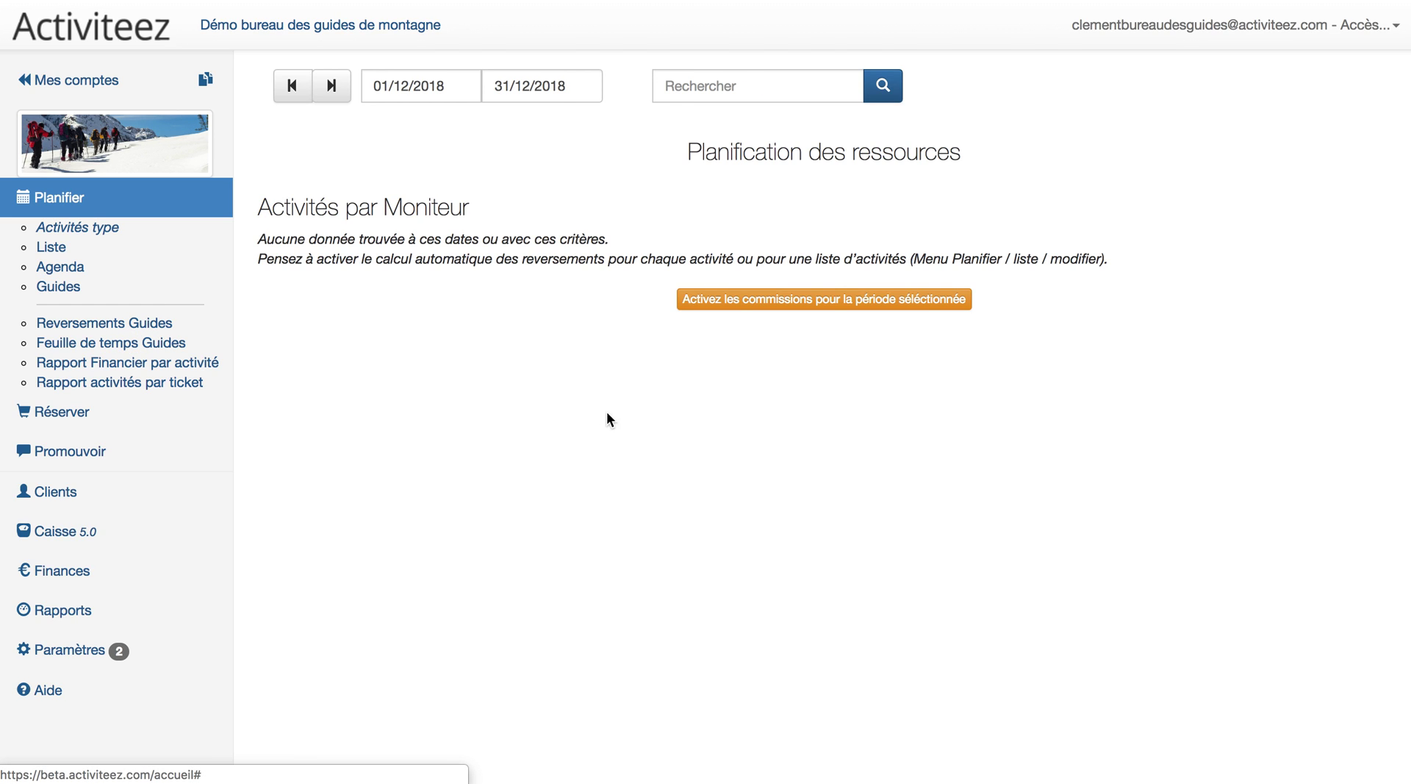
{"action": "left_click", "coordinate": [891, 302]}
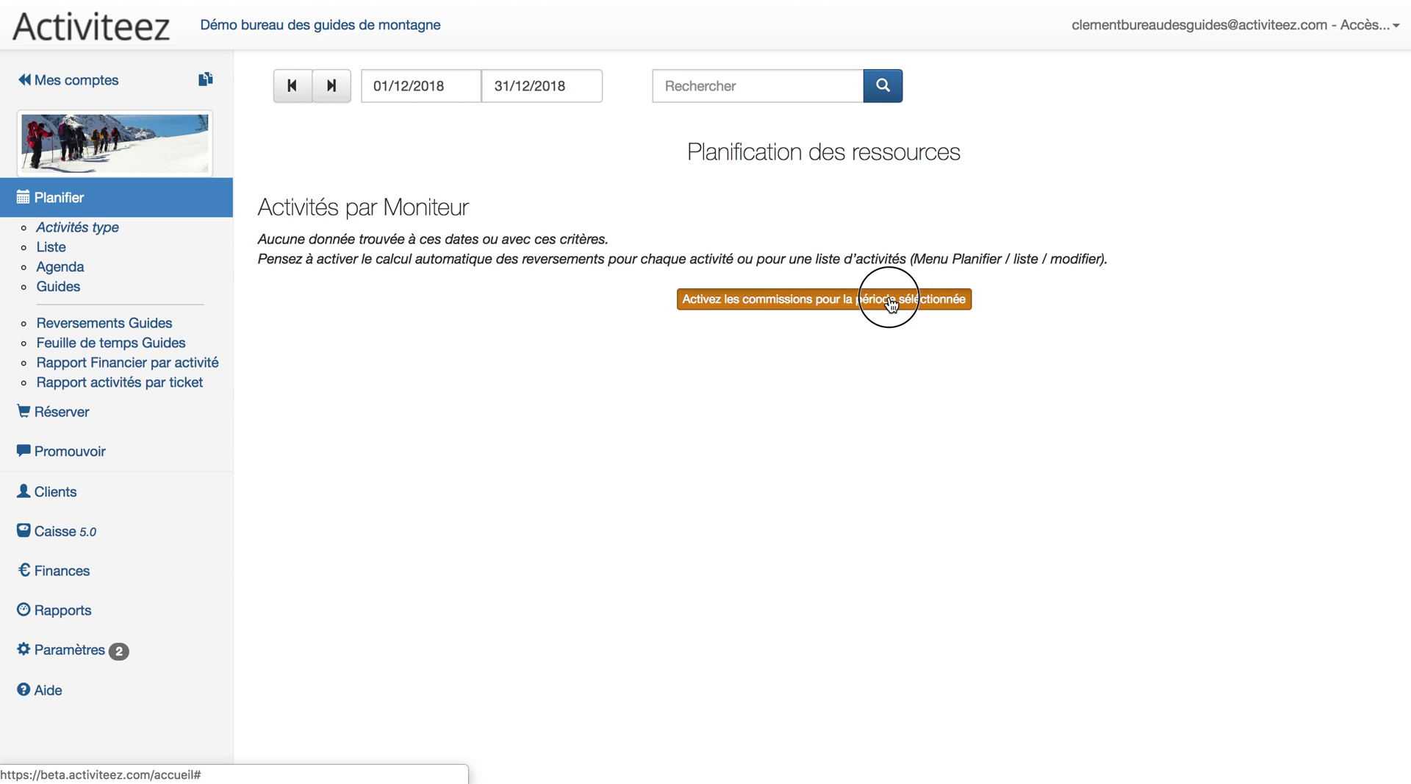
{"action": "left_click", "coordinate": [944, 180]}
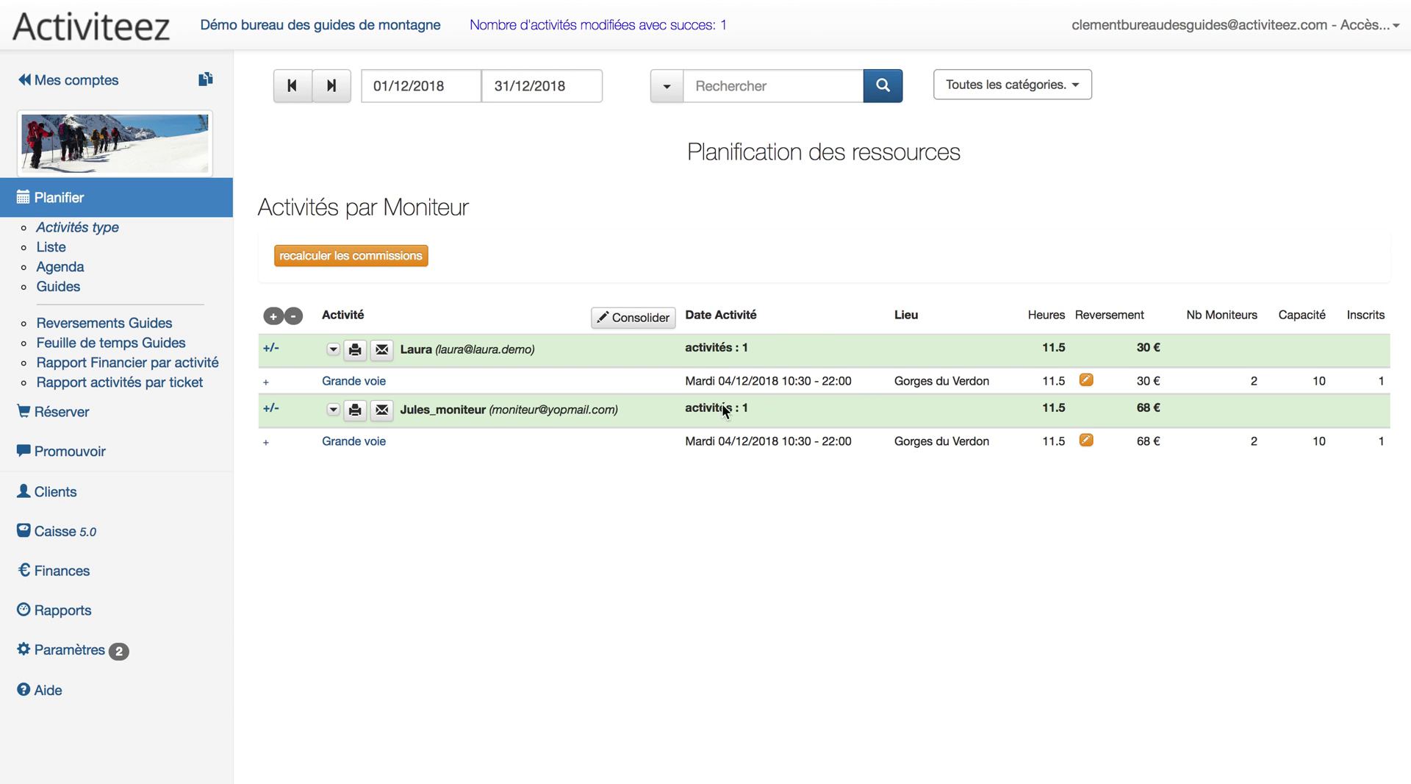
{"action": "left_click", "coordinate": [266, 380]}
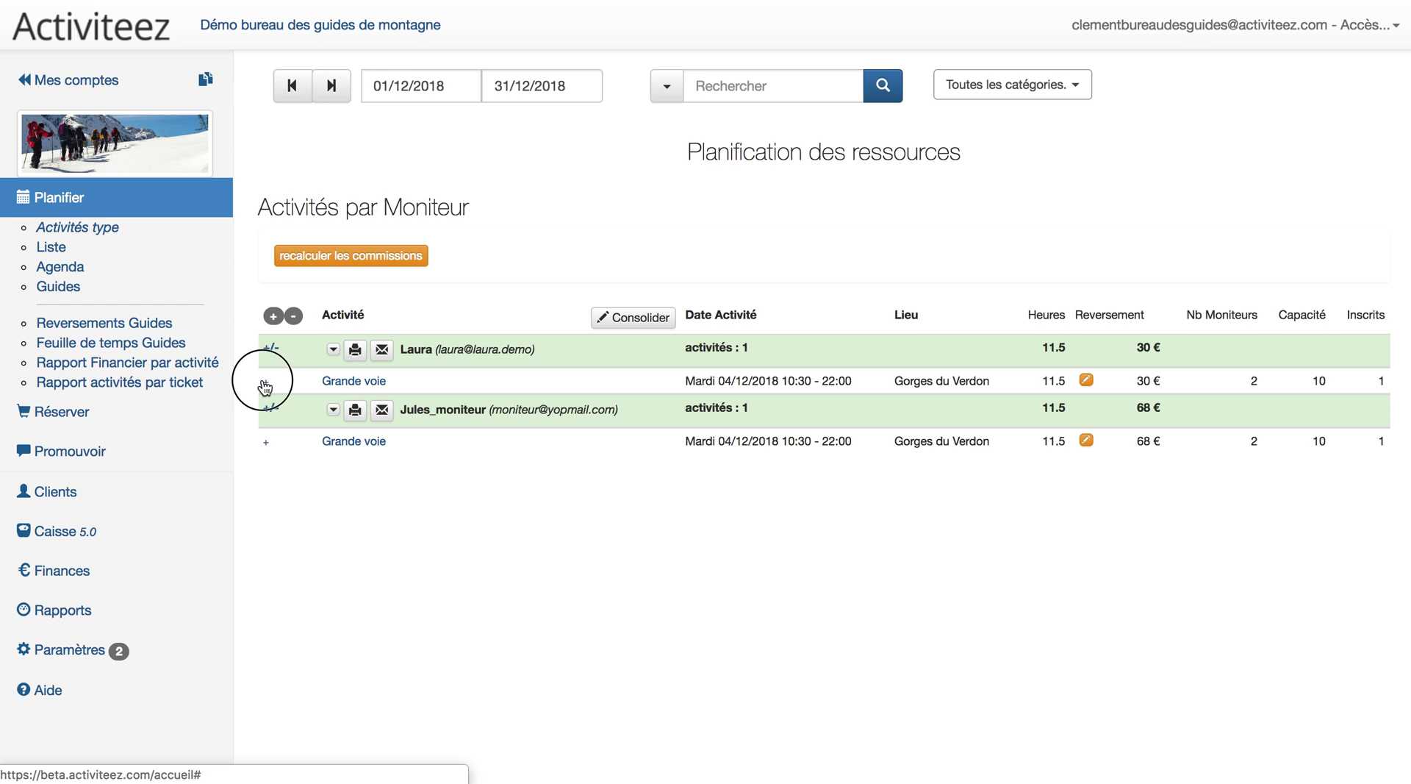
{"action": "left_click", "coordinate": [266, 467]}
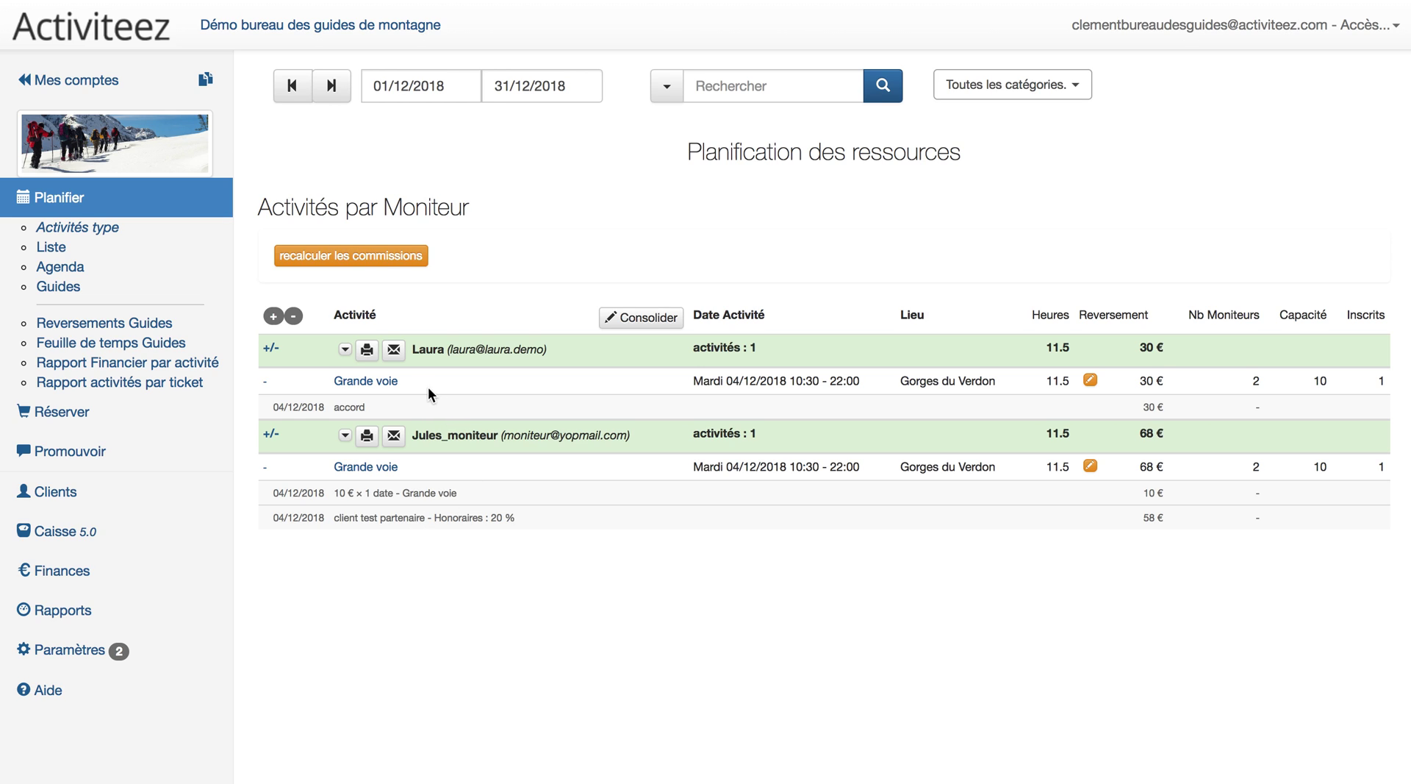
Step: Group the December 2018 finance entries by Mois and Nature, and expand the Vente de prestations and Sous traitance groups
{"action": "left_click", "coordinate": [77, 574]}
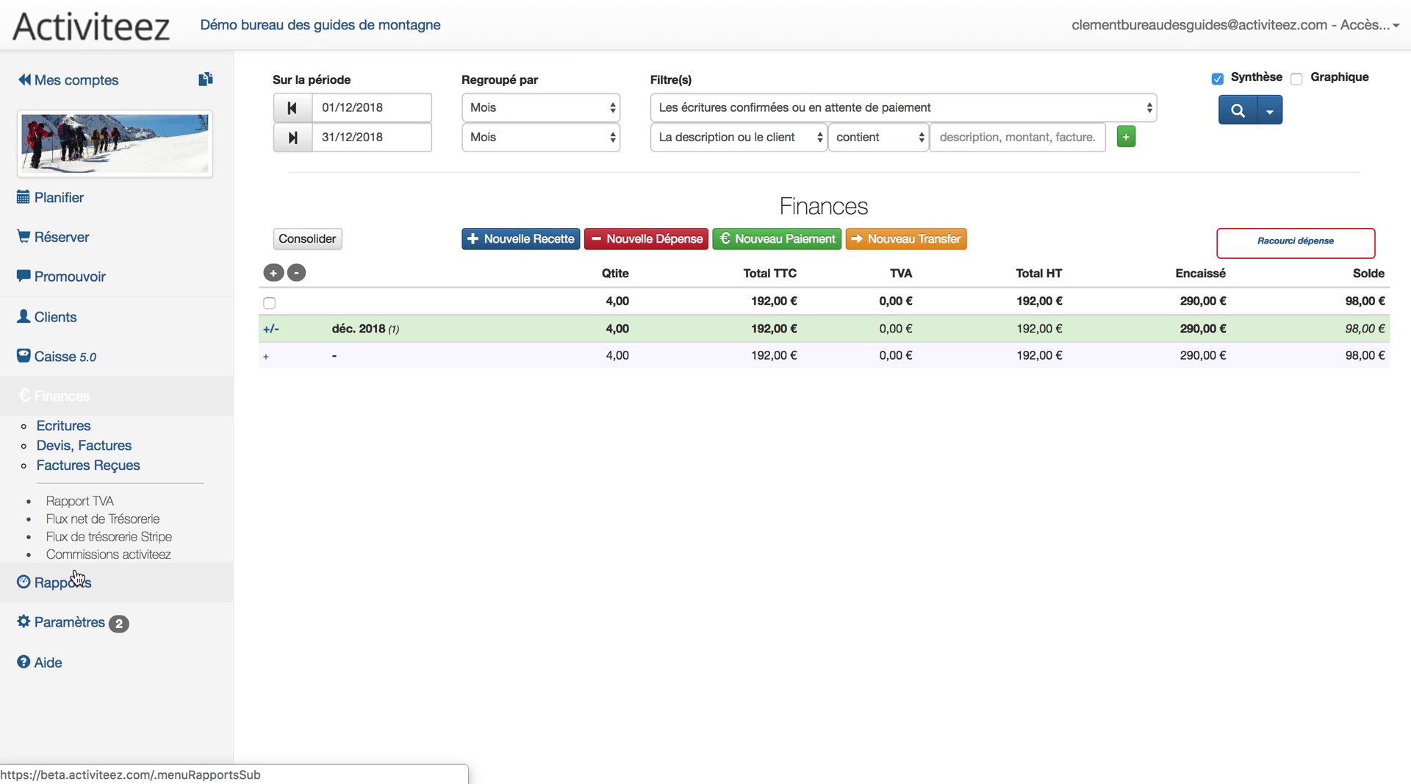
{"action": "left_click", "coordinate": [267, 356]}
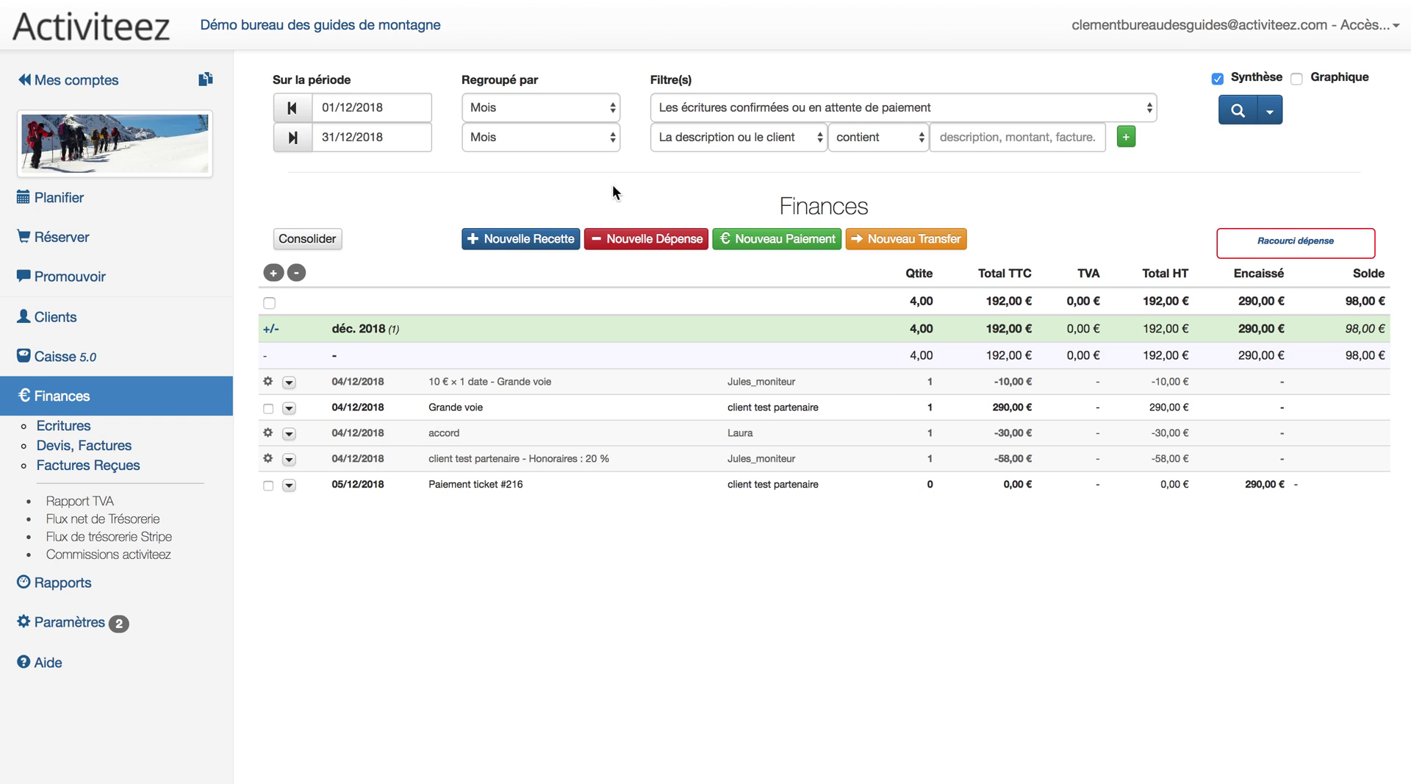
{"action": "left_click", "coordinate": [562, 138]}
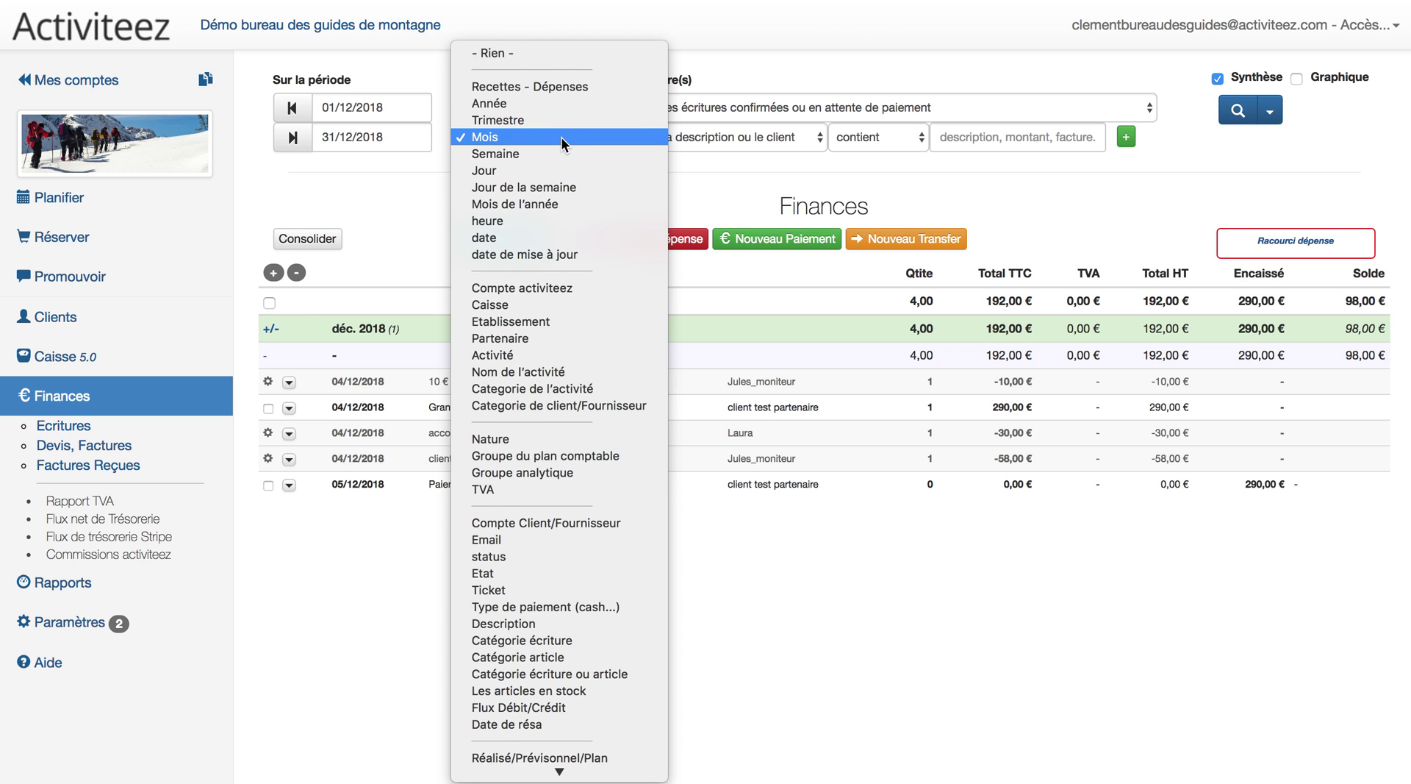
{"action": "left_click", "coordinate": [558, 441]}
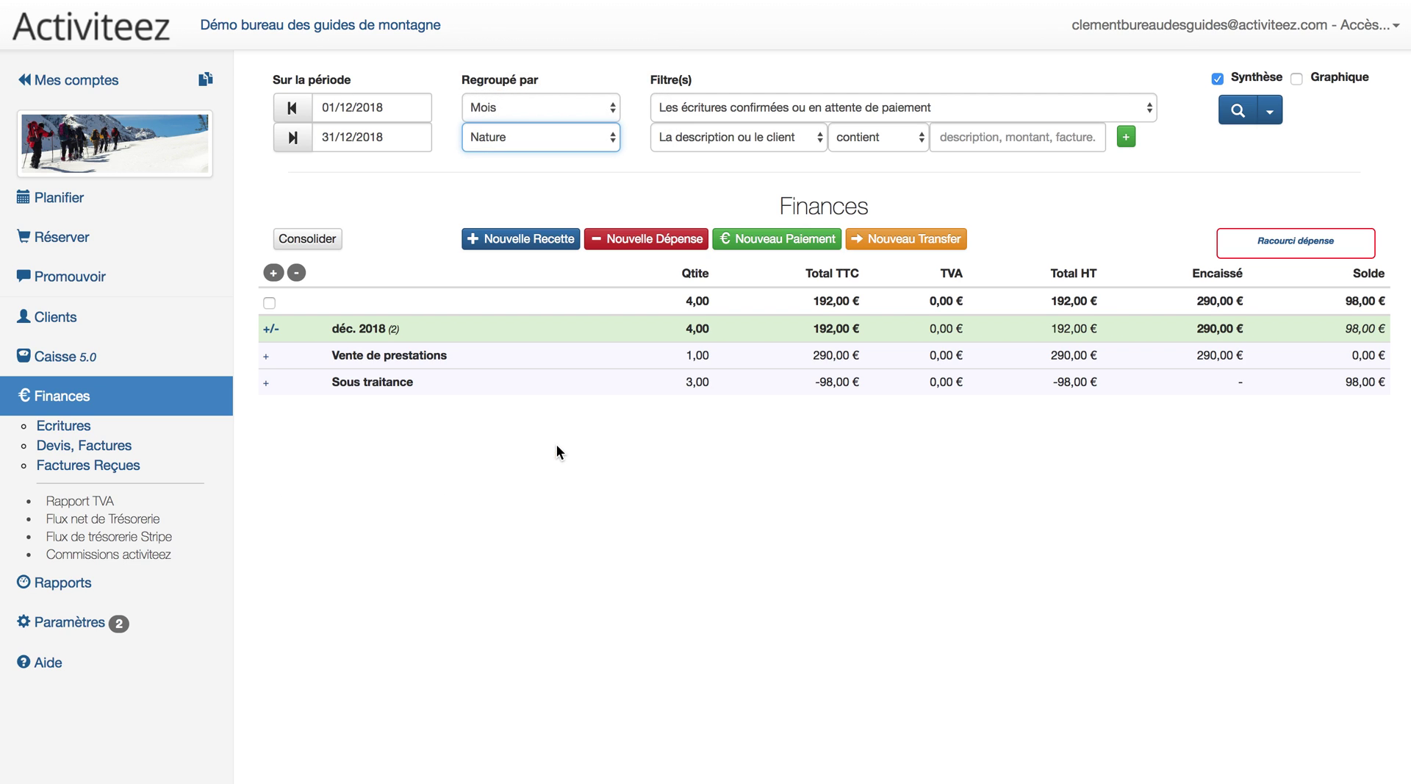
{"action": "left_click", "coordinate": [268, 356]}
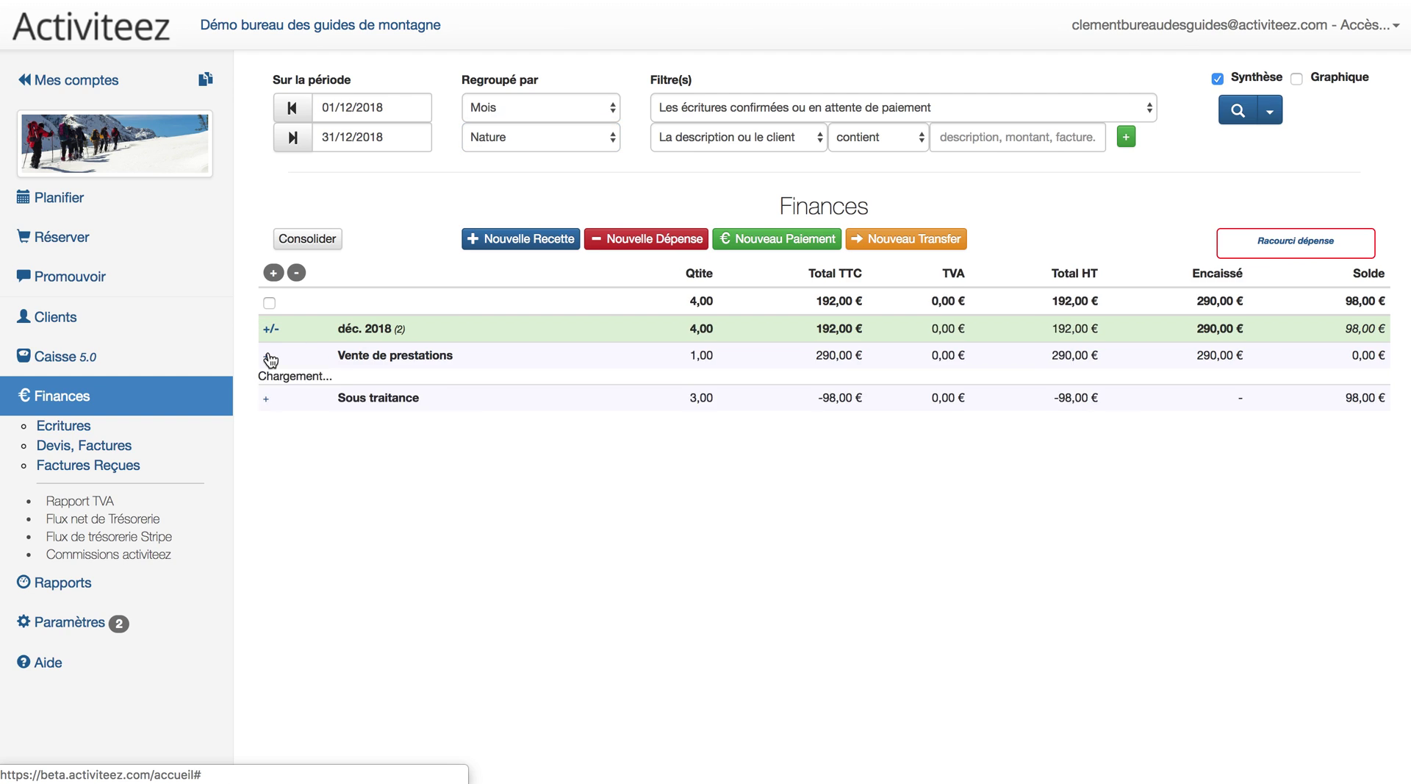
{"action": "left_click", "coordinate": [267, 435]}
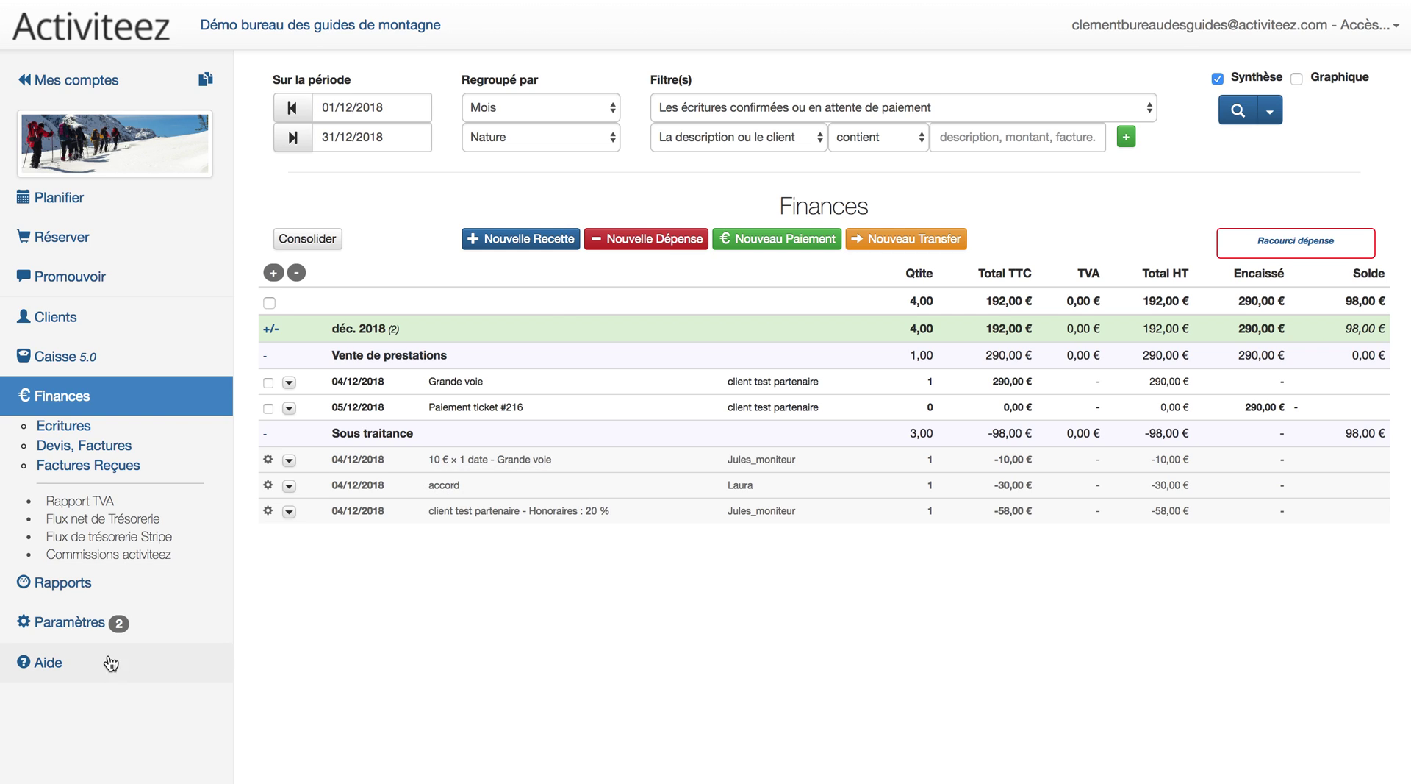
Step: Open the chart of accounts (Plan comptable) list from the accounting preferences
{"action": "left_click", "coordinate": [82, 634]}
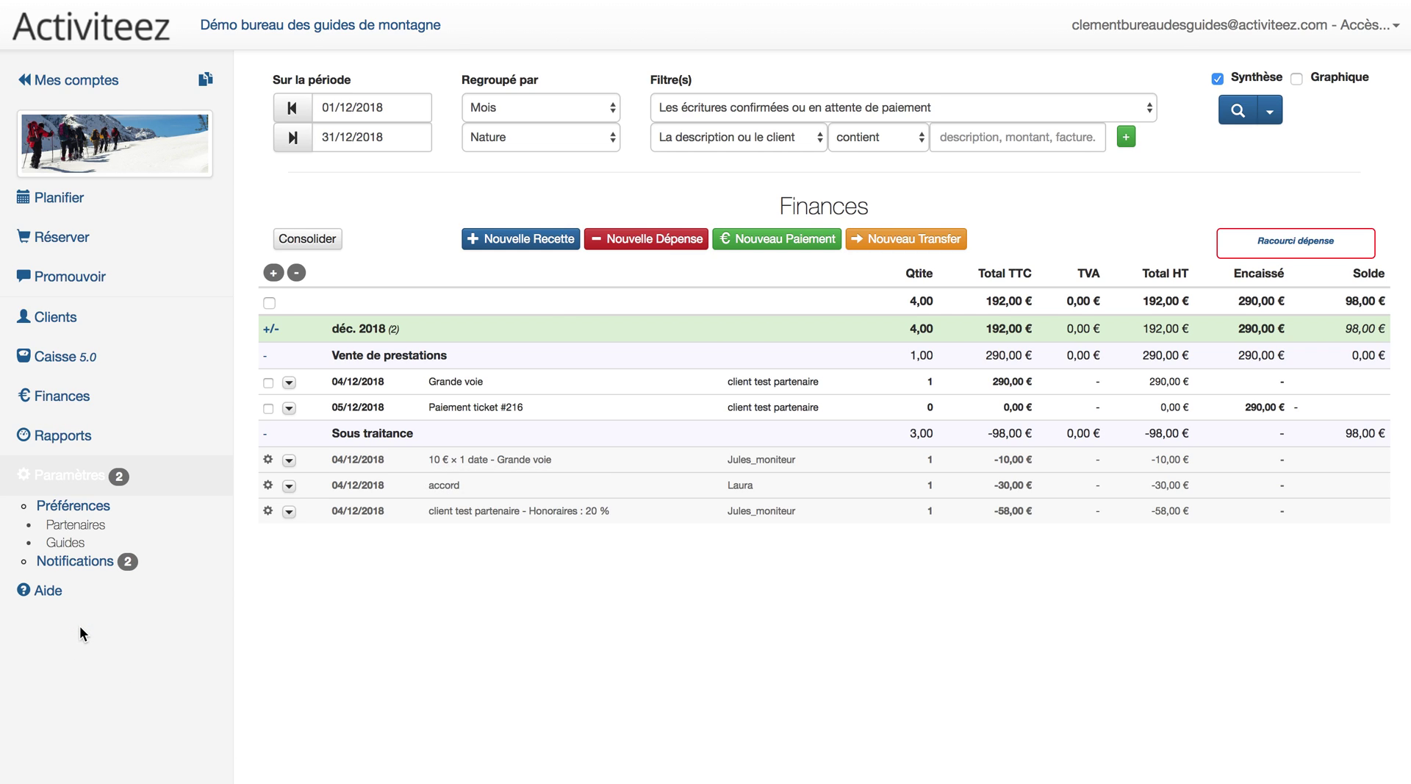
{"action": "left_click", "coordinate": [83, 506]}
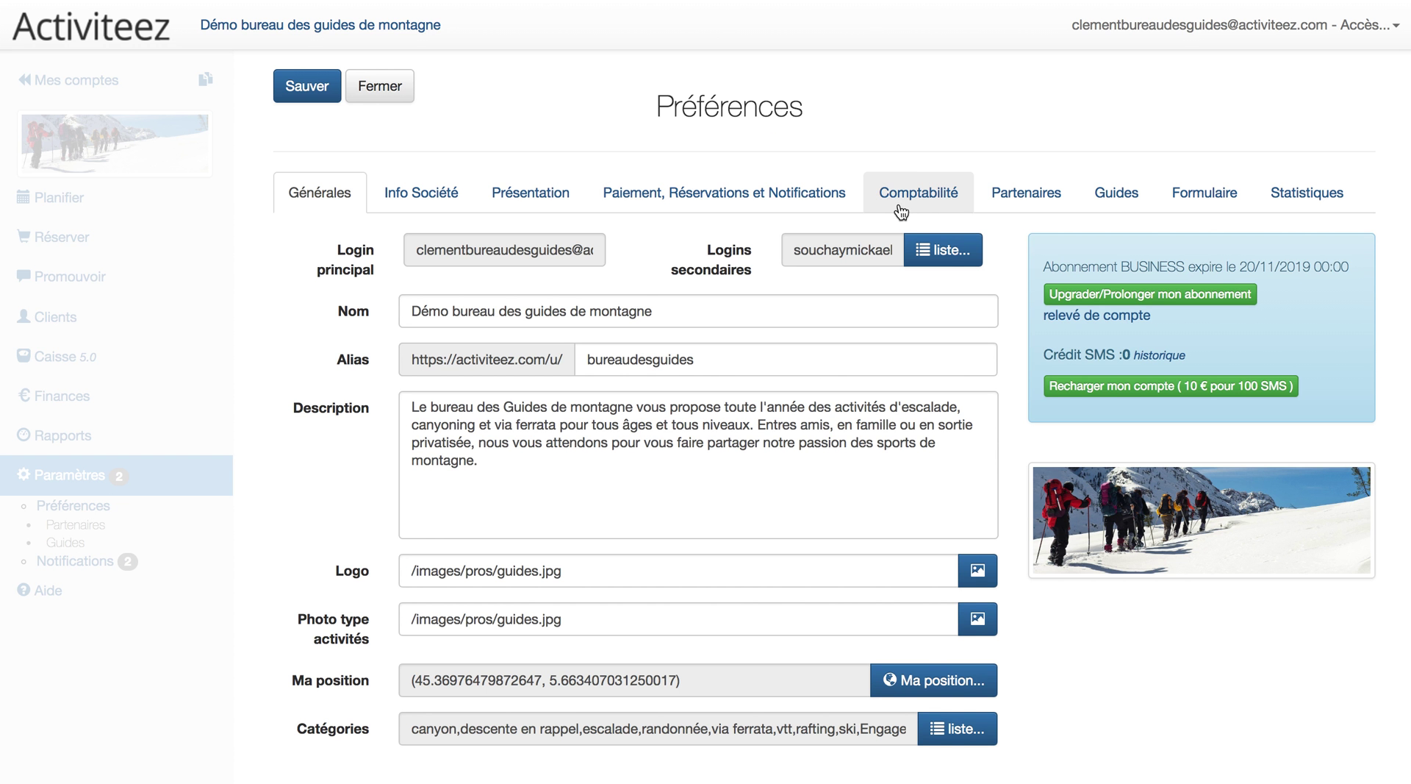
{"action": "left_click", "coordinate": [902, 208]}
{"action": "scroll", "coordinate": [683, 575], "scroll_direction": "down", "scroll_amount": 5}
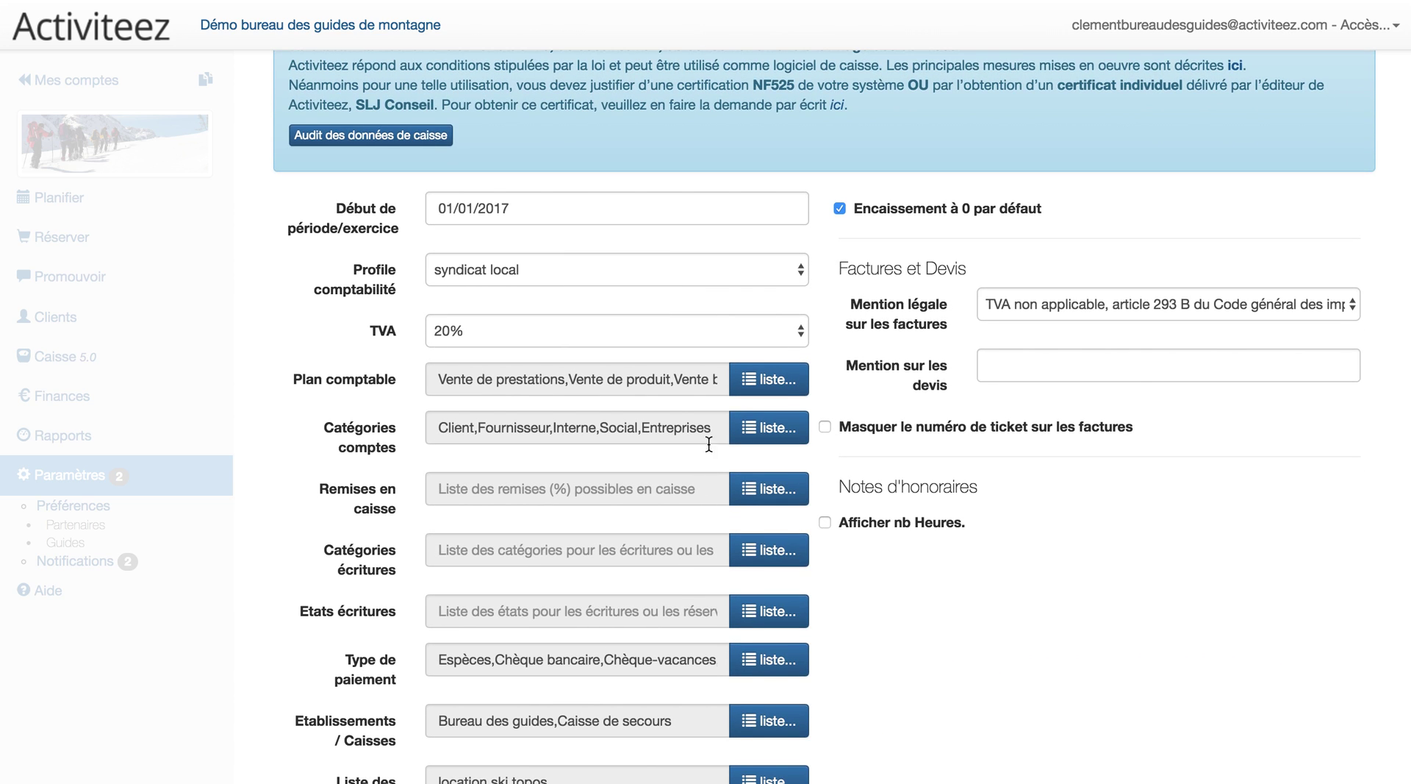
{"action": "left_click", "coordinate": [777, 385]}
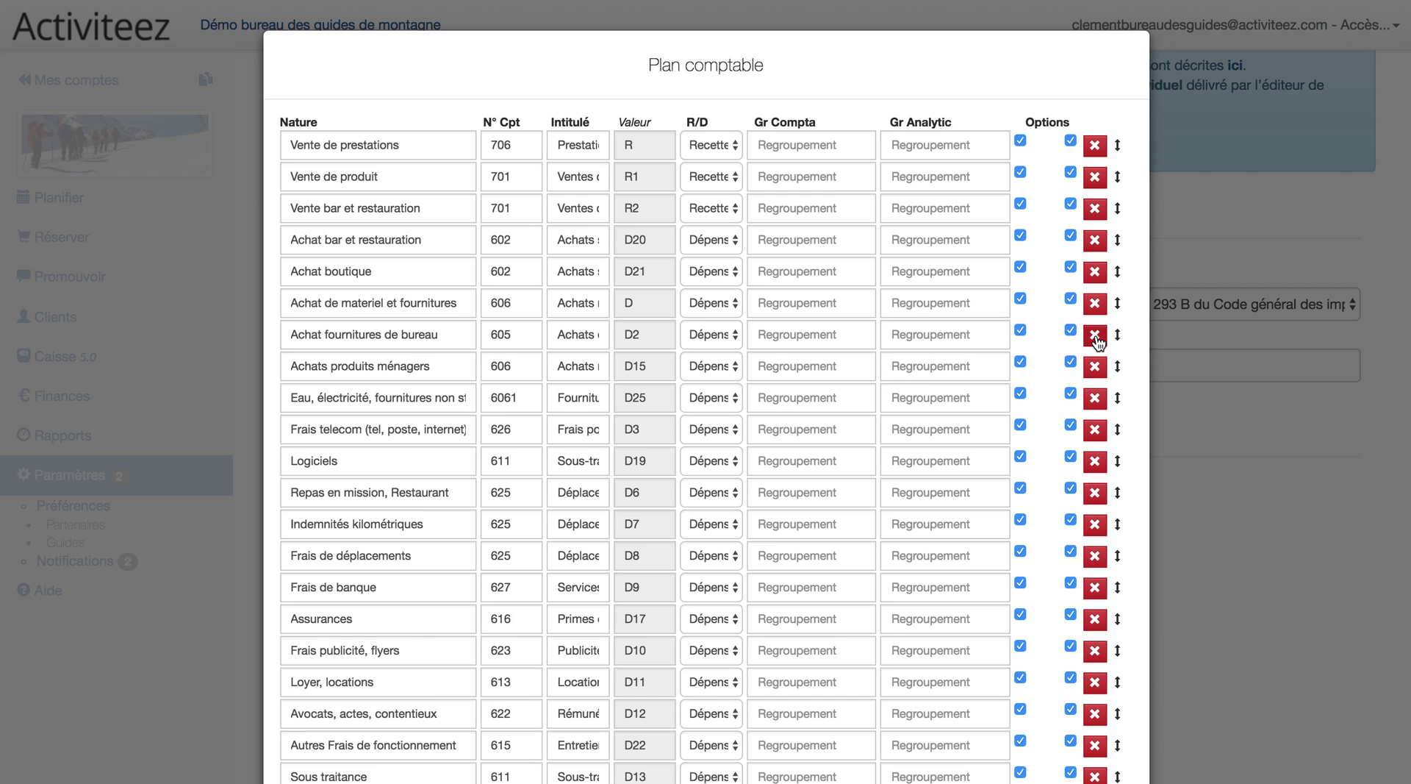
Step: Rename the Sous traitance nature in the chart of accounts to "Sous traitance moniteurs" and save the preferences
{"action": "scroll", "coordinate": [857, 466], "scroll_direction": "down", "scroll_amount": 5}
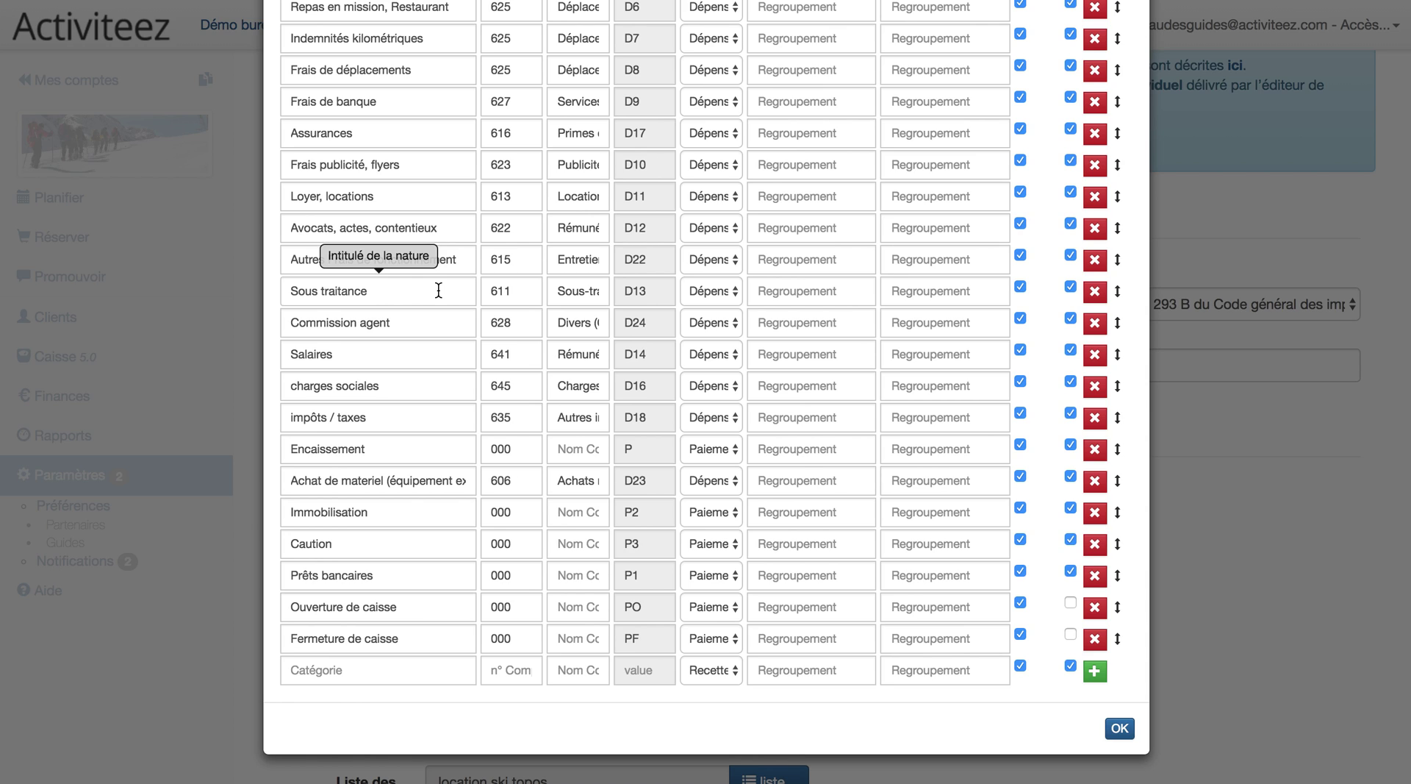
{"action": "left_click", "coordinate": [364, 291]}
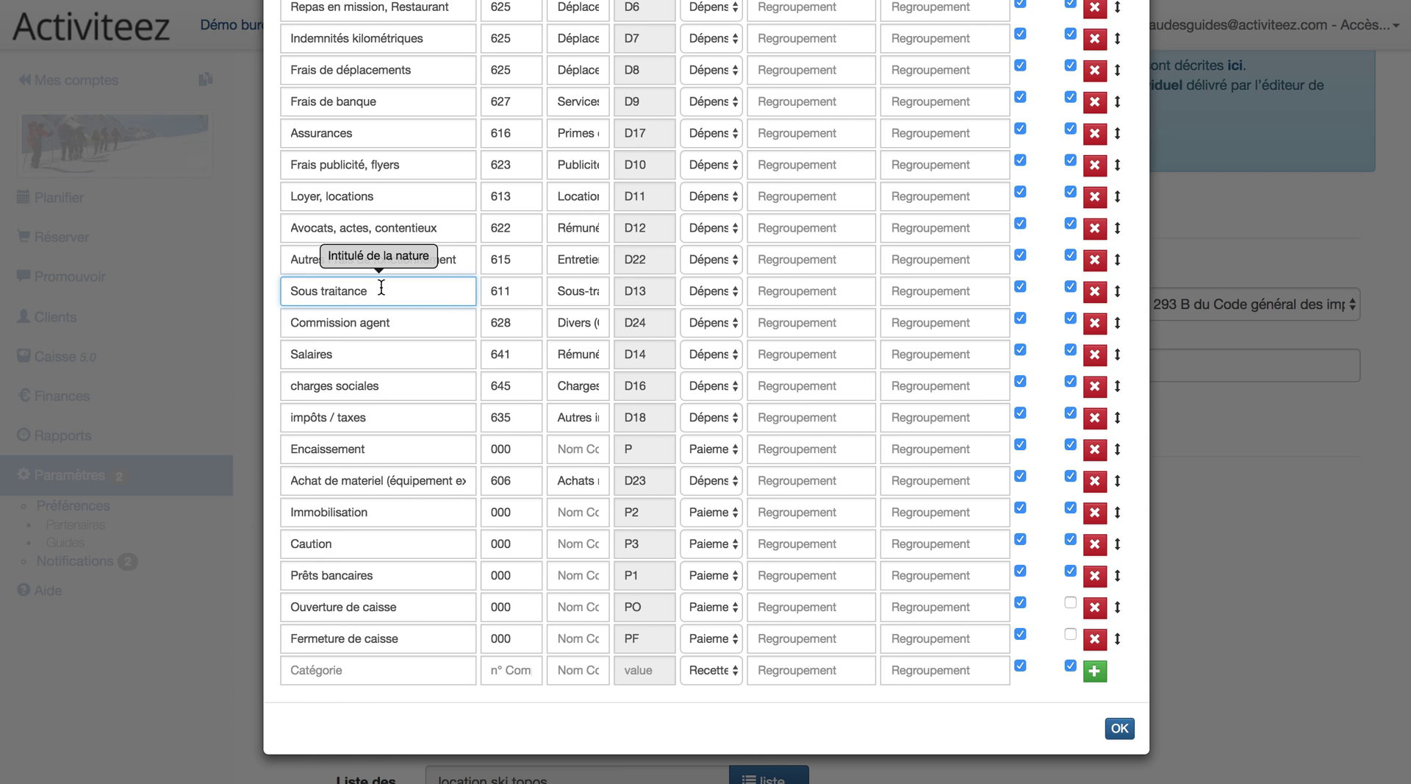
{"action": "type", "text": "mo"}
{"action": "type", "text": "niteurs"}
{"action": "left_click", "coordinate": [525, 296]}
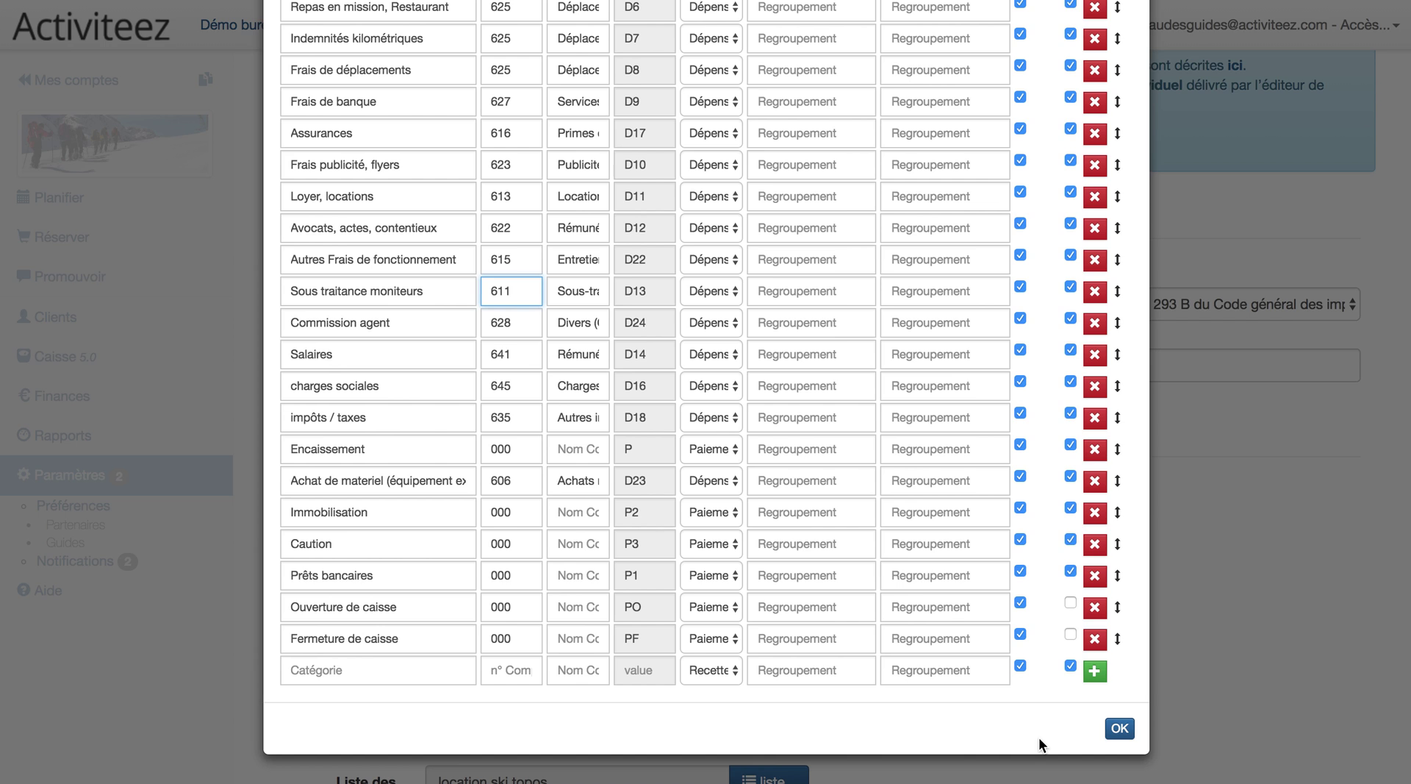
{"action": "left_click", "coordinate": [1125, 734]}
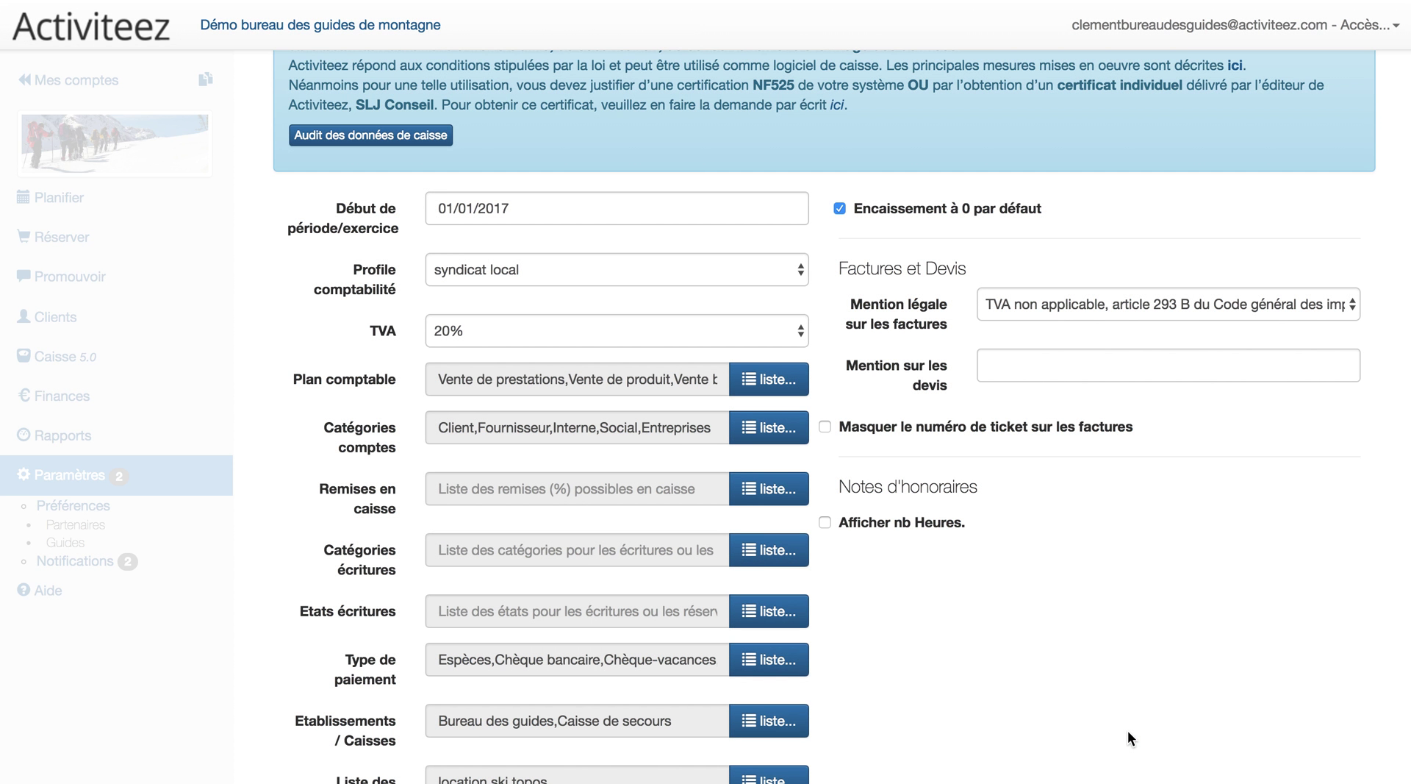
{"action": "scroll", "coordinate": [411, 196], "scroll_direction": "up", "scroll_amount": 5}
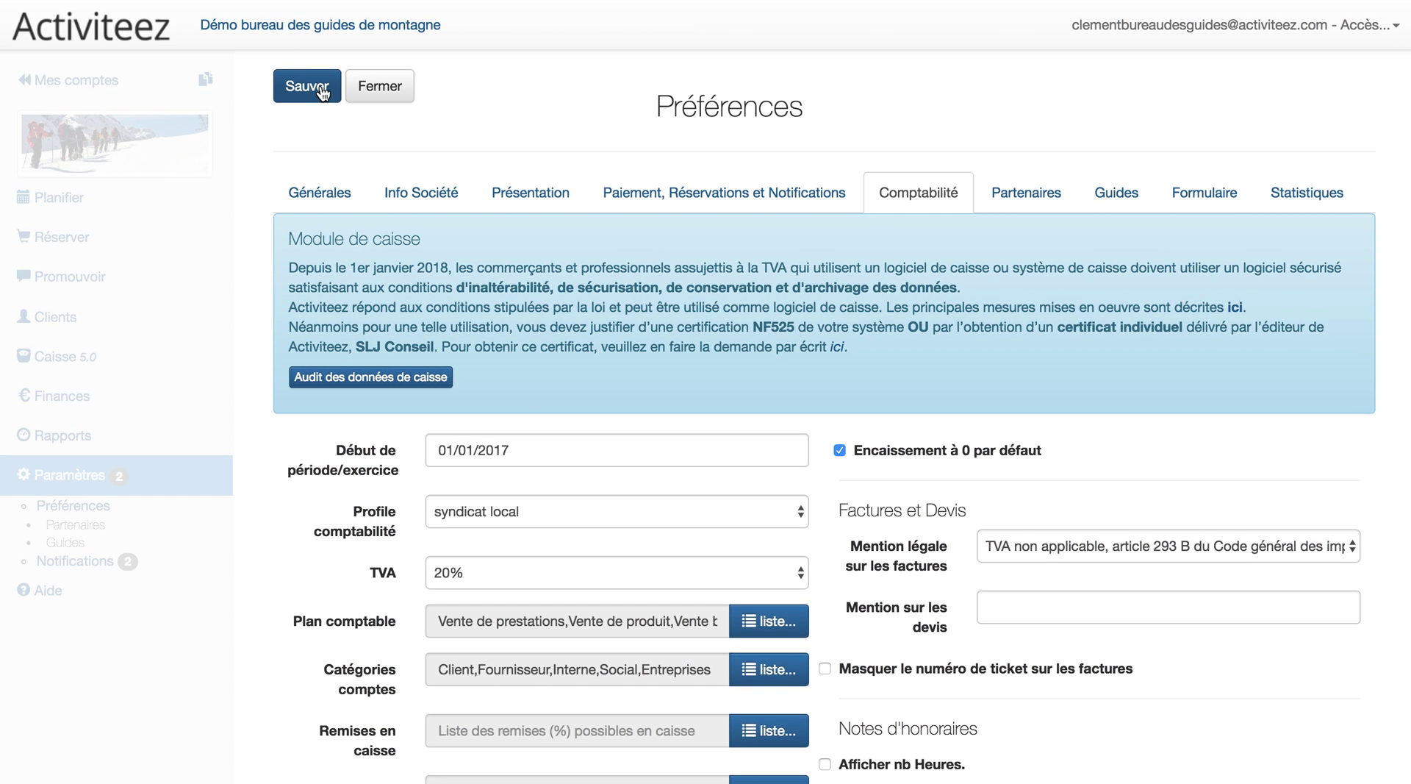
{"action": "left_click", "coordinate": [321, 87]}
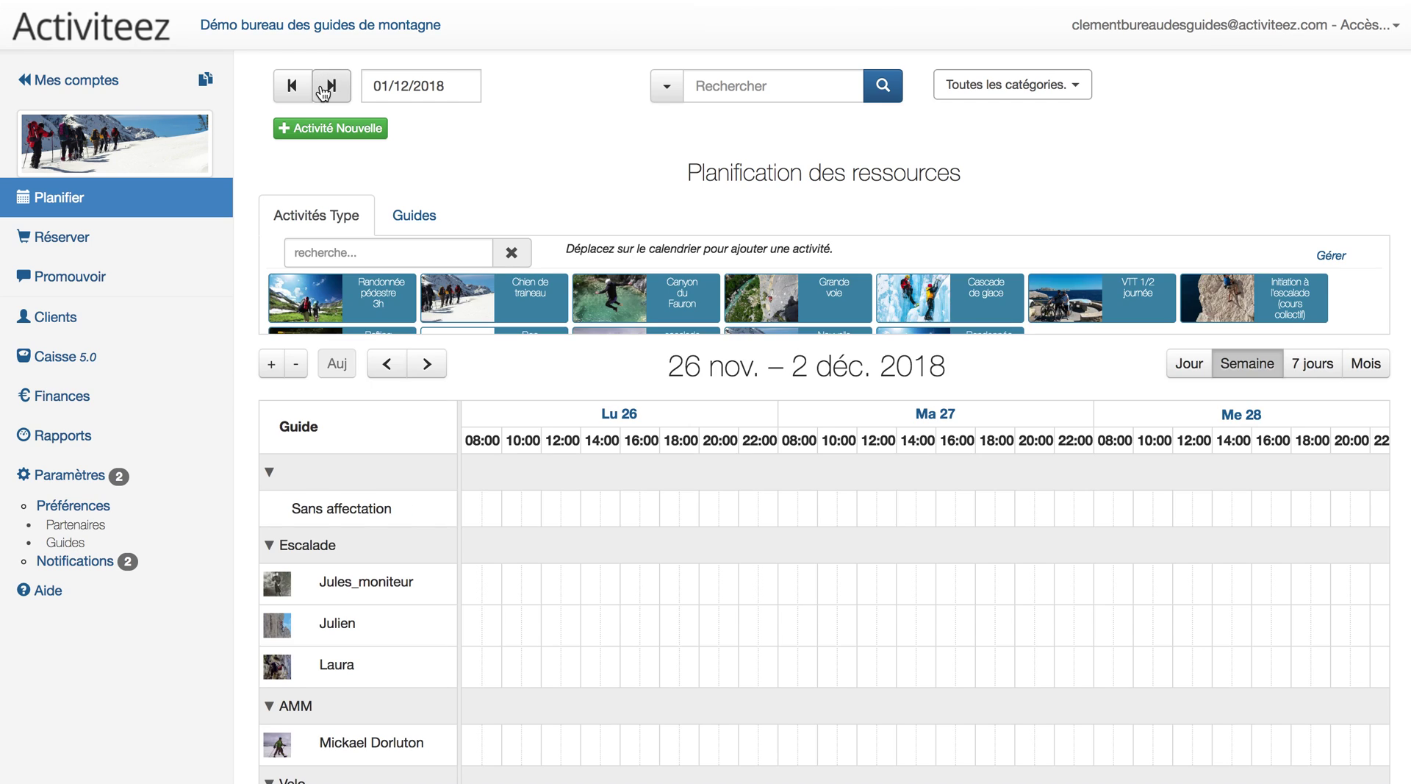
Step: Return to the finance entries and expand the Sous traitance moniteurs and Vente de prestations groups to check their entries
{"action": "left_click", "coordinate": [85, 400]}
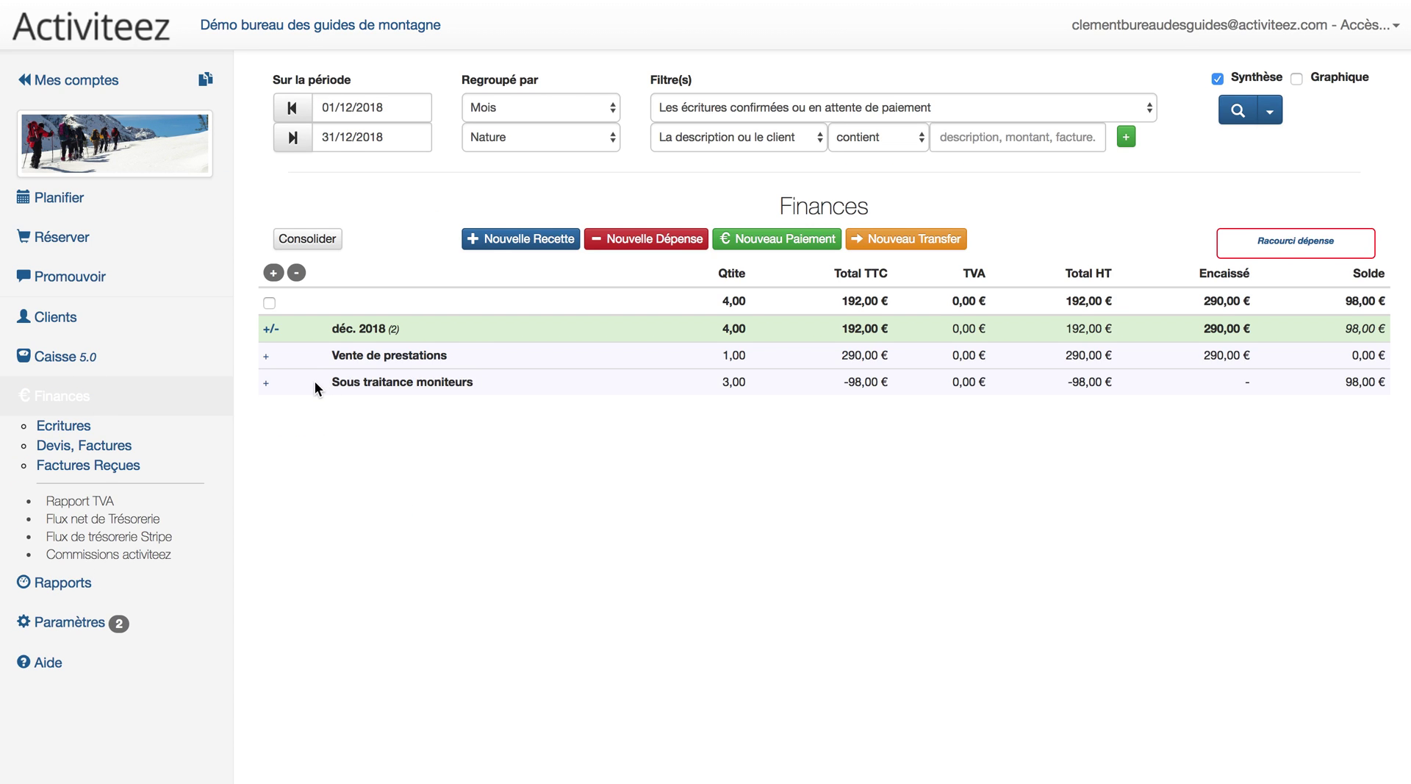
{"action": "left_click", "coordinate": [268, 383]}
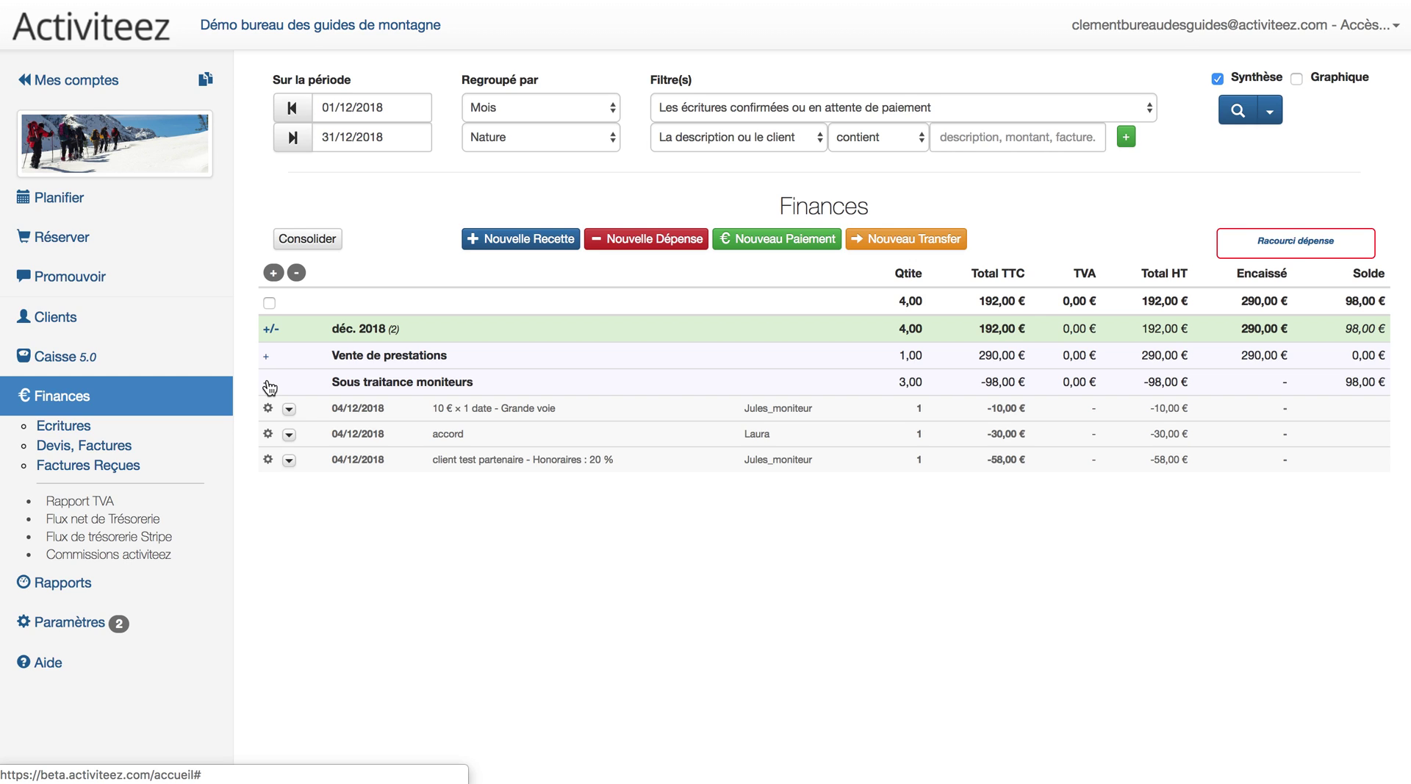
{"action": "left_click", "coordinate": [268, 356]}
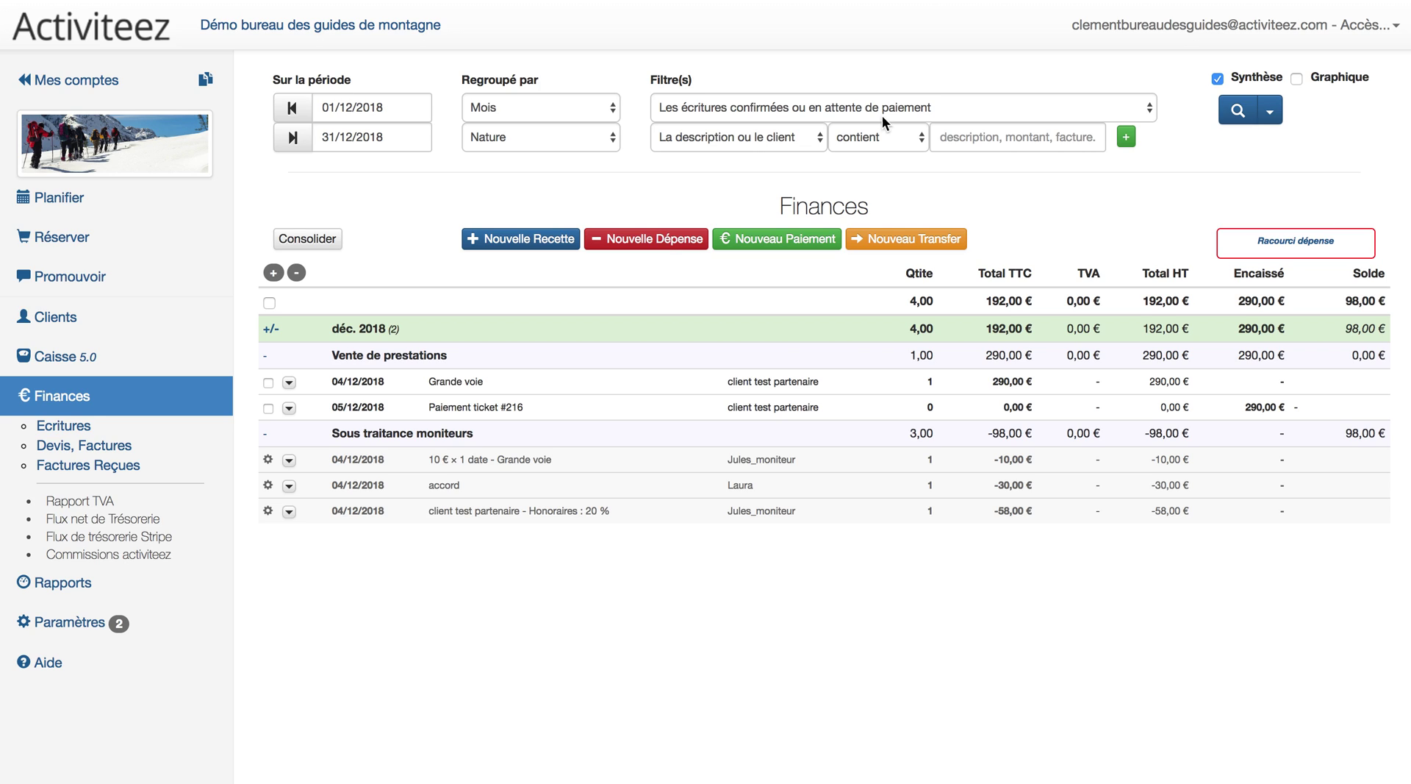
Step: Export the December 2018 finance entries for accounting with the synthesis view enabled, and open exportActiviteez.csv in Excel
{"action": "left_click", "coordinate": [1276, 116]}
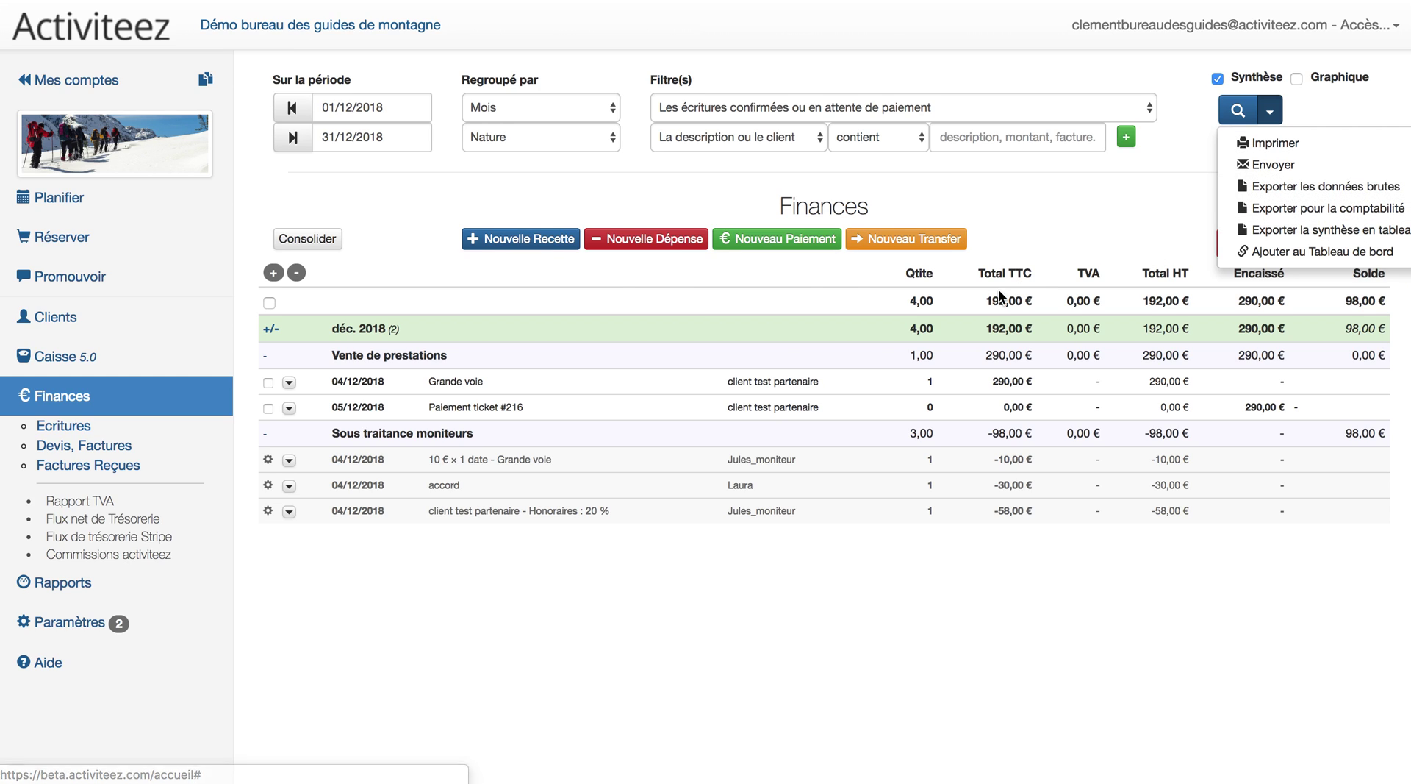
{"action": "left_click", "coordinate": [1217, 79]}
{"action": "left_click", "coordinate": [1218, 79]}
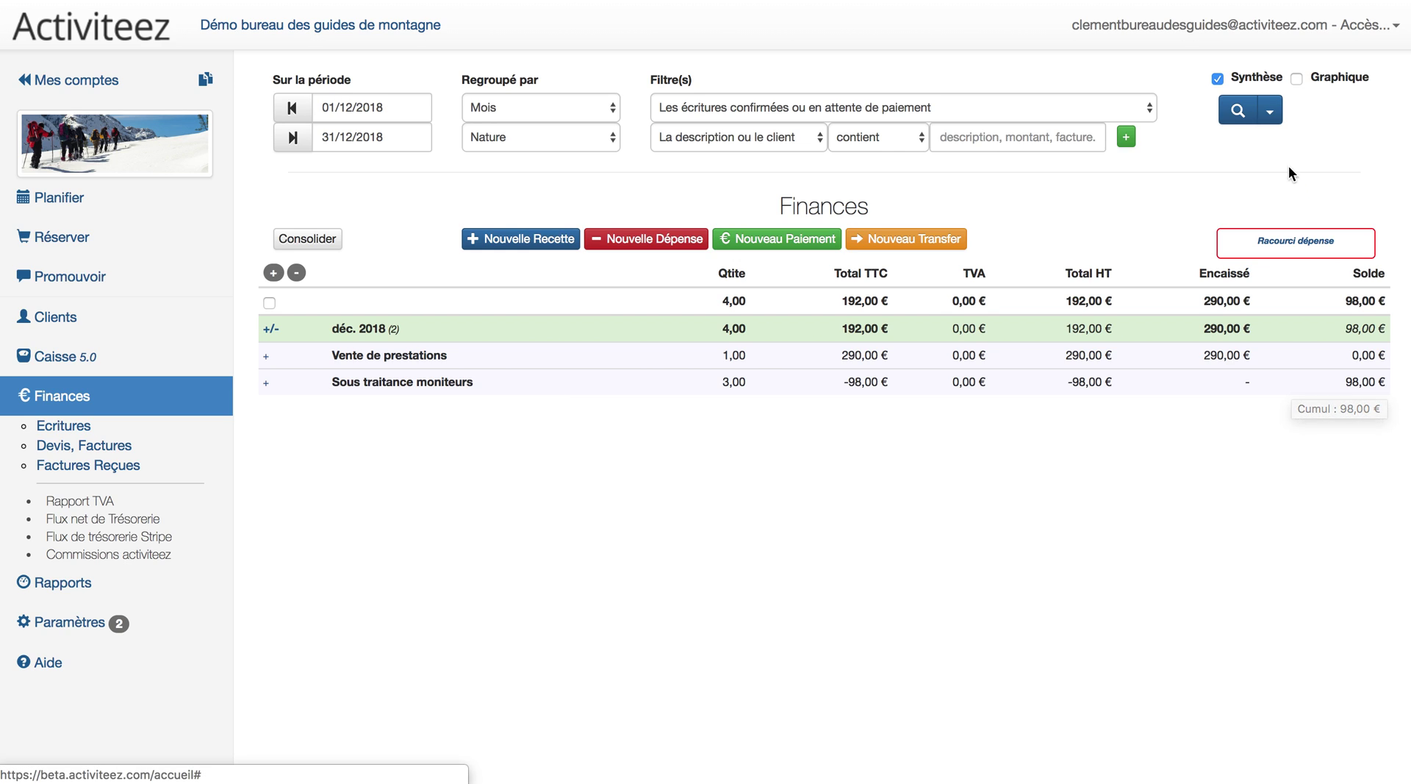
{"action": "left_click", "coordinate": [1270, 110]}
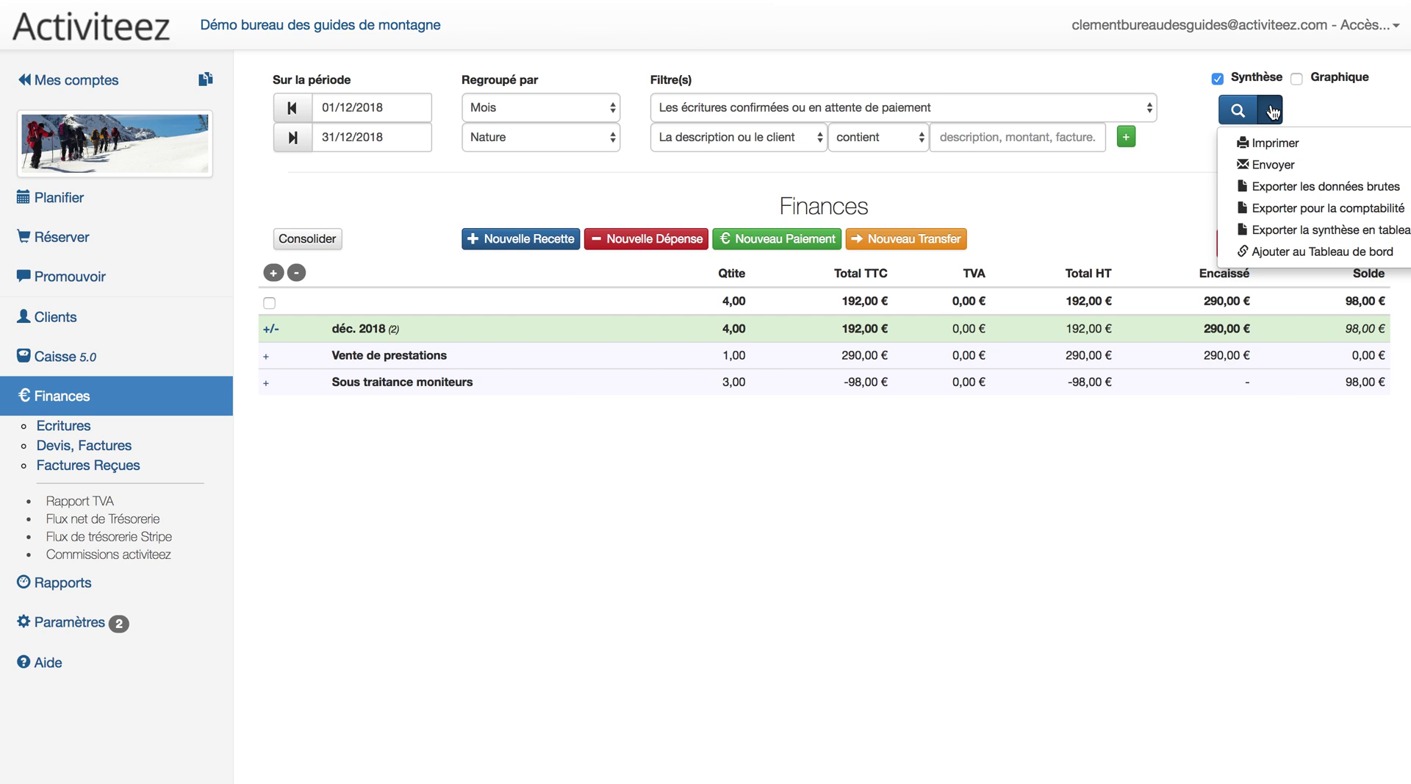
{"action": "left_click", "coordinate": [1292, 208]}
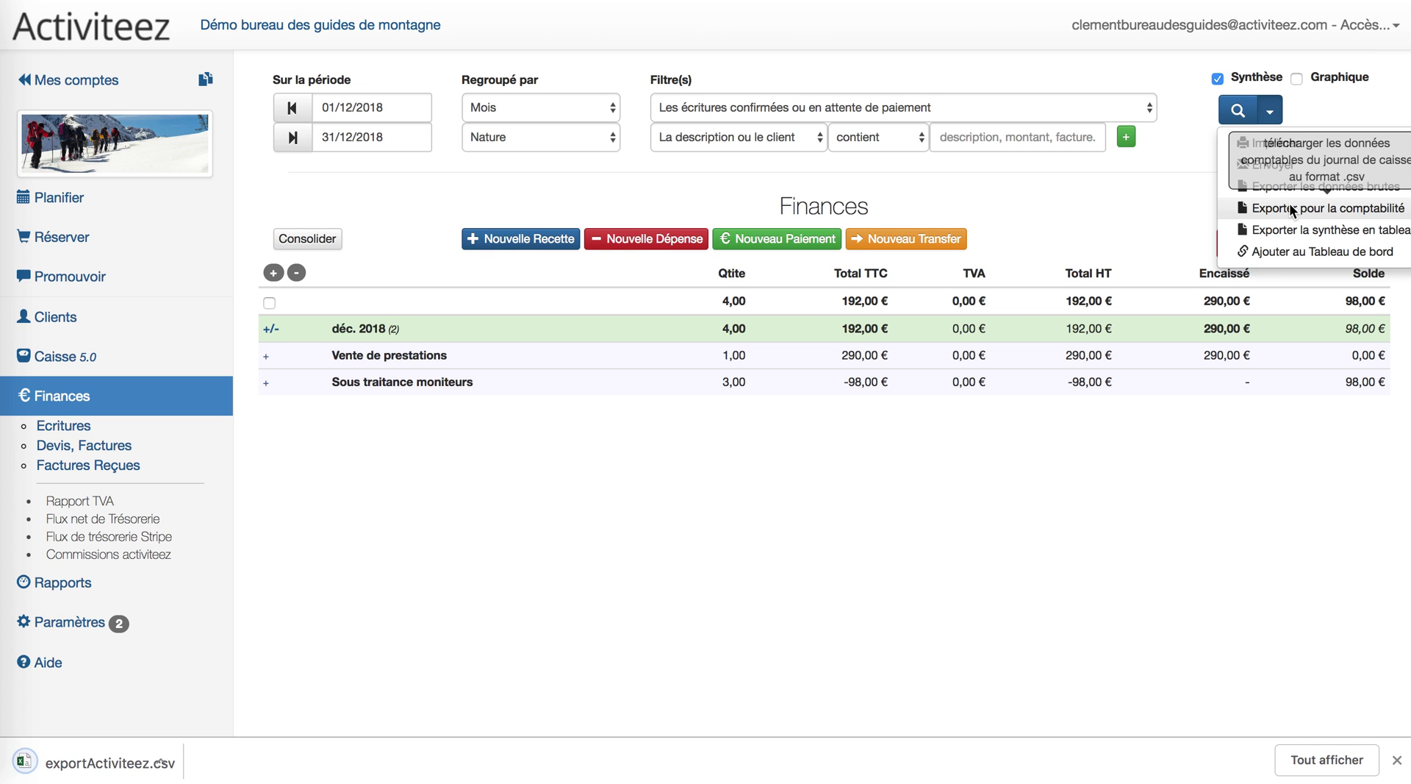
{"action": "left_click", "coordinate": [111, 764]}
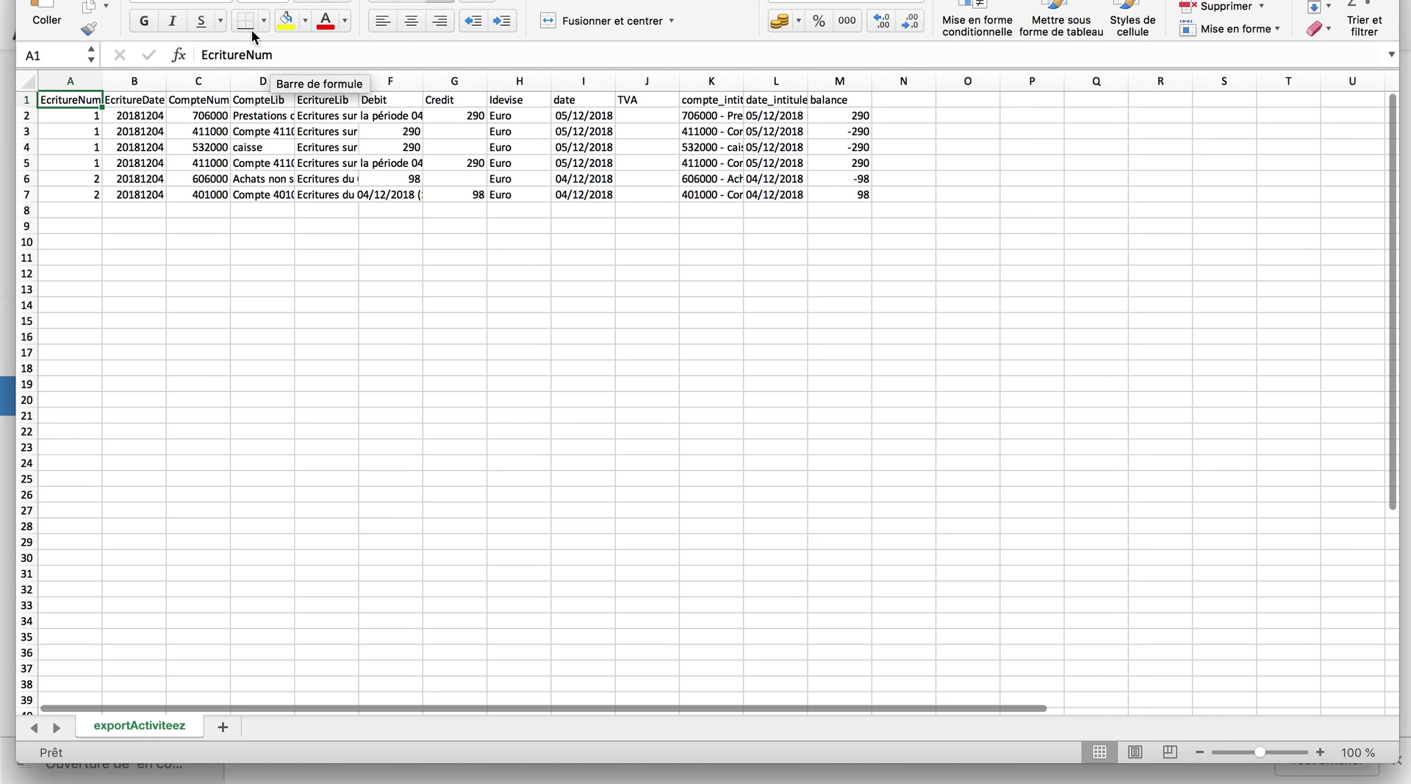
Step: Widen the EcritureDate column slightly, fit the EcritureLib column to its text, and adjust the Debit column's width for readability
{"action": "left_click_drag", "start_coordinate": [167, 81], "coordinate": [169, 80]}
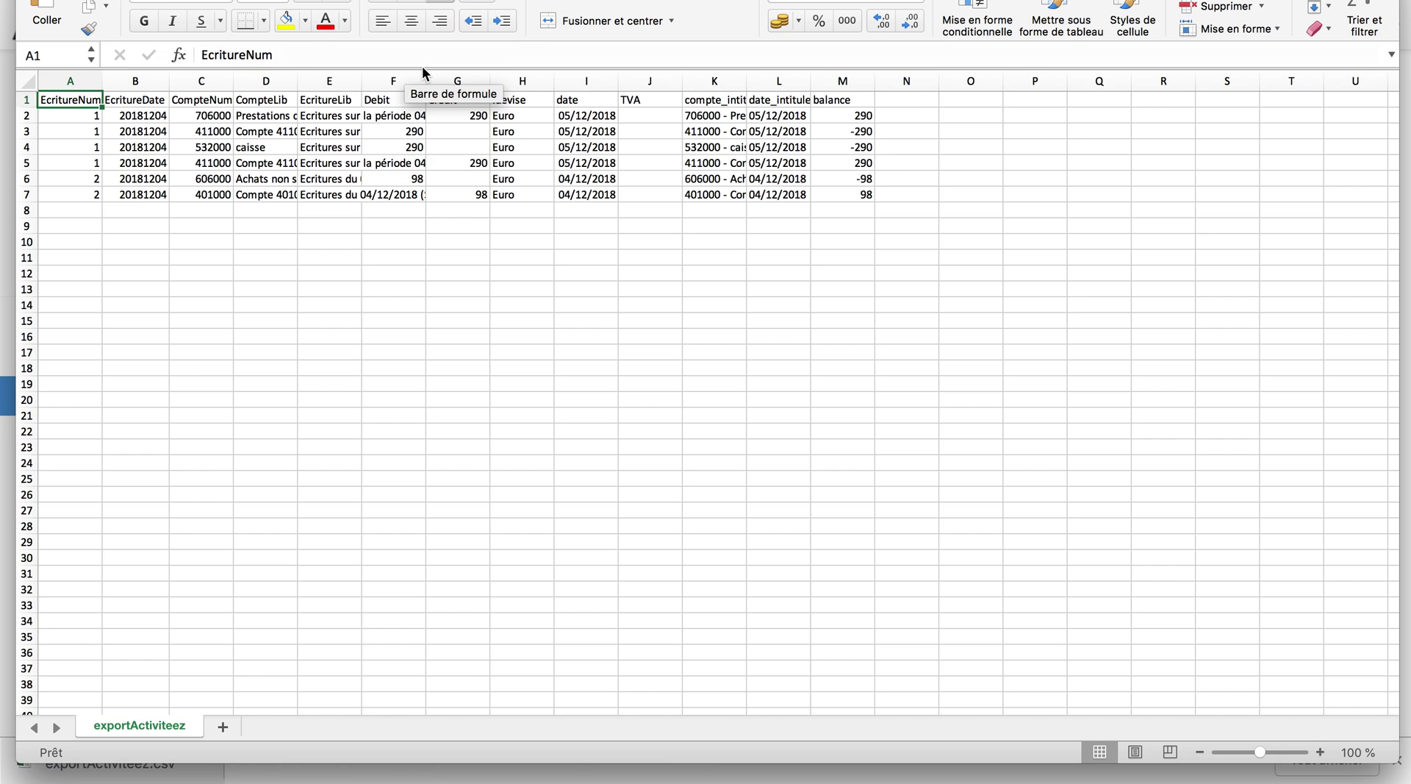
{"action": "left_click_drag", "start_coordinate": [427, 79], "coordinate": [394, 80]}
{"action": "double_click", "coordinate": [365, 81]}
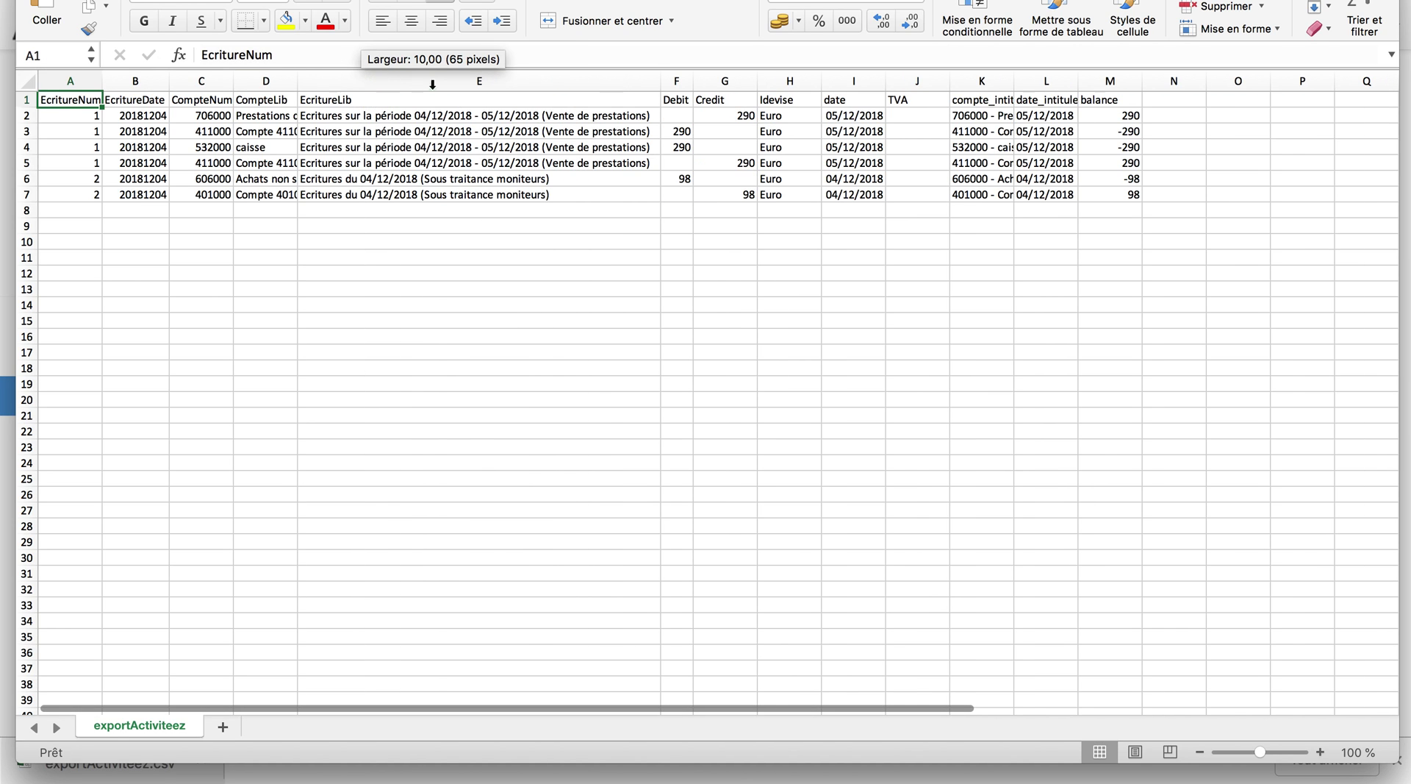
{"action": "left_click", "coordinate": [692, 87]}
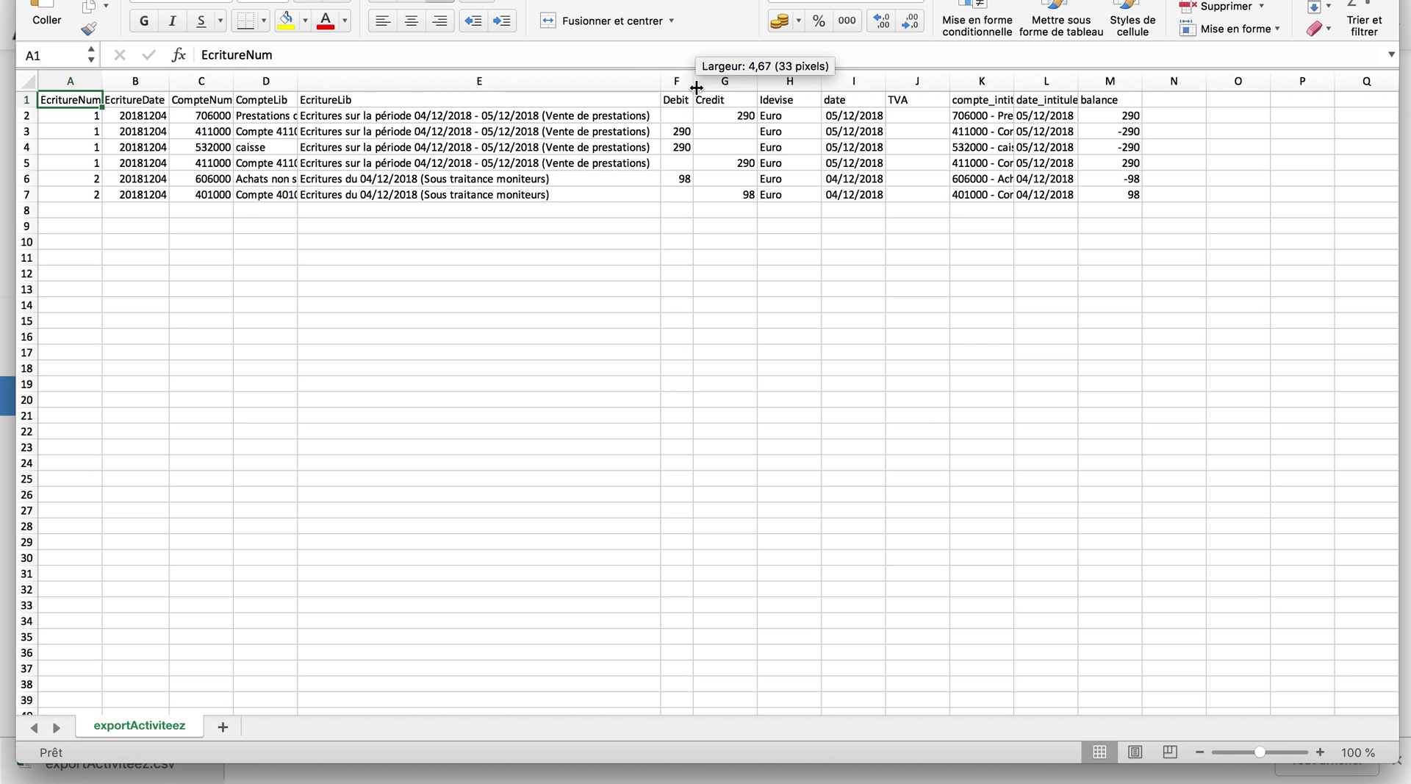
{"action": "left_click_drag", "start_coordinate": [695, 86], "coordinate": [724, 88]}
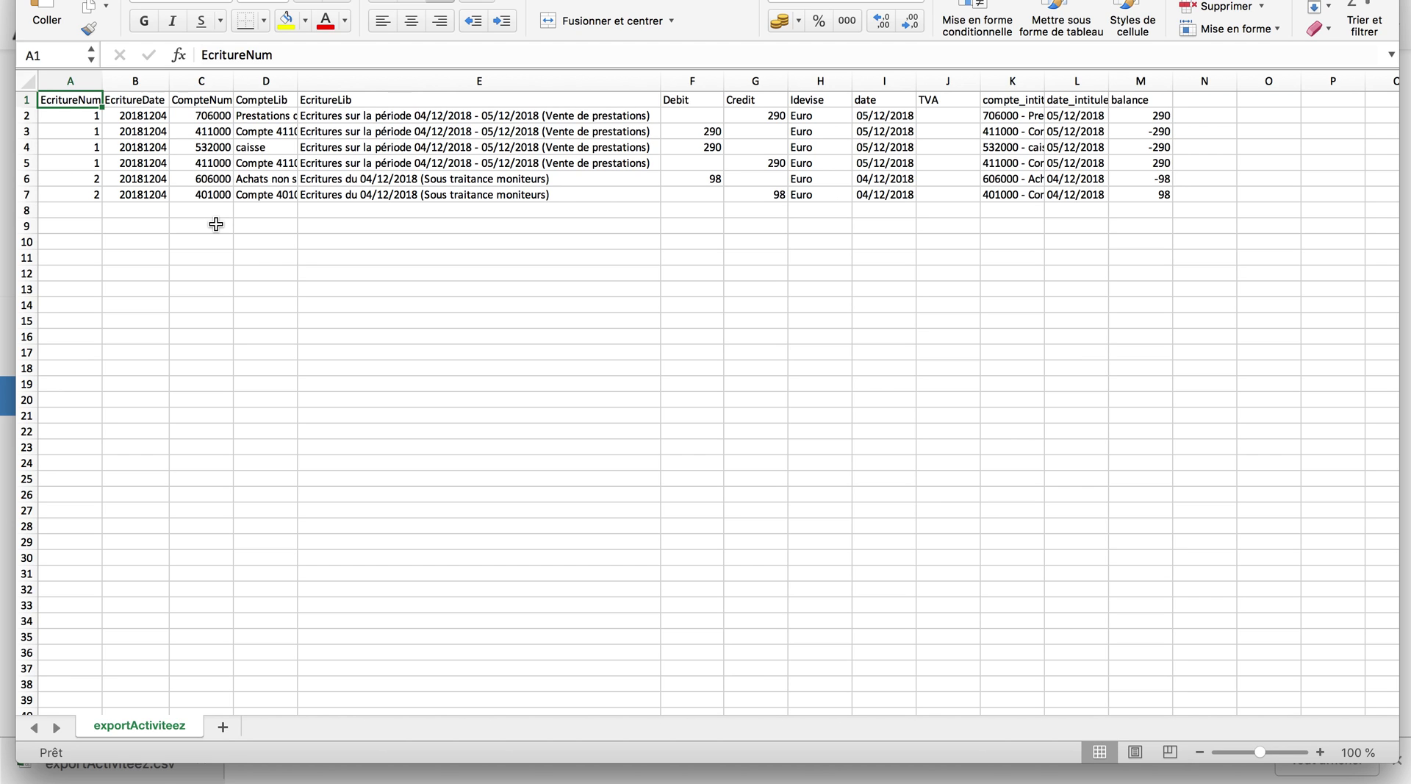
{"action": "key", "text": "super+Tab"}
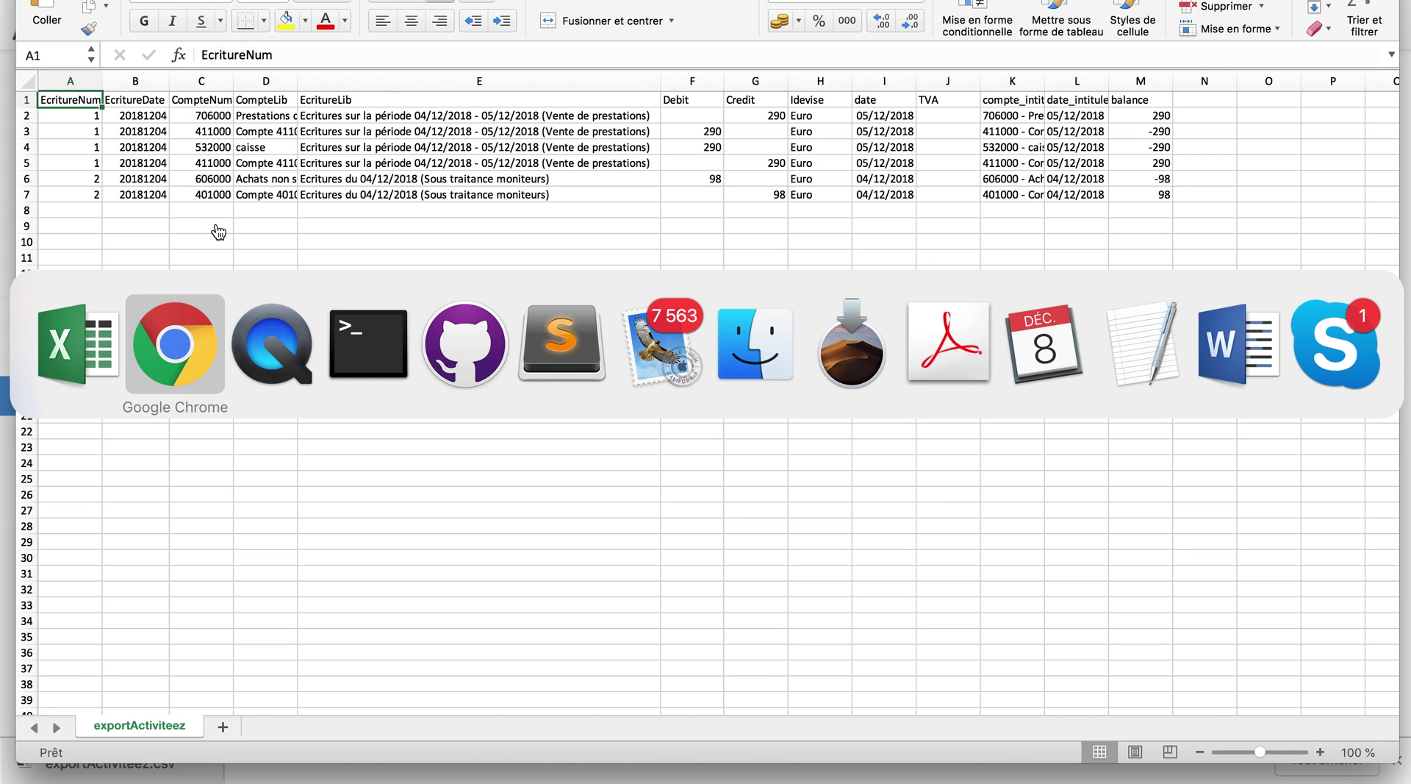
{"action": "key", "text": "super+Tab"}
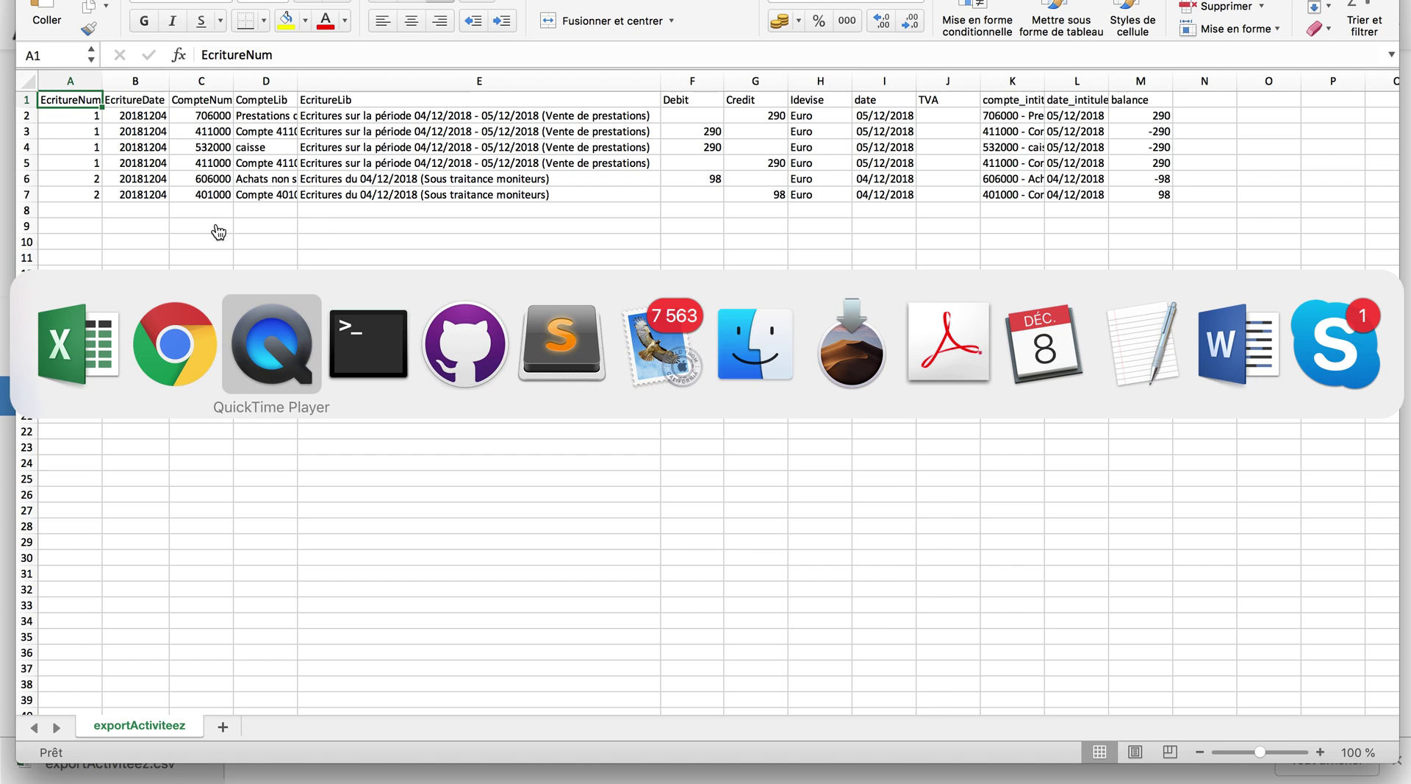